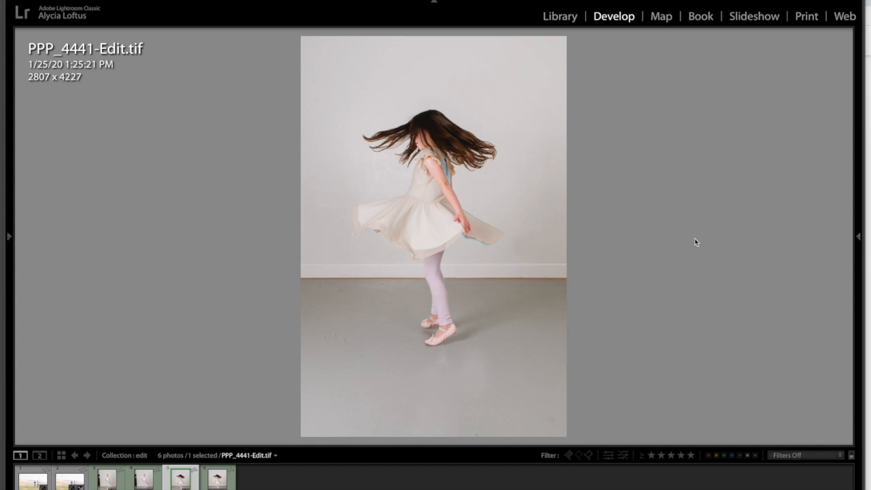
- Compare the original and edited versions of the twirling girl photo, and view the other photos in the collection
left_click(217, 483)
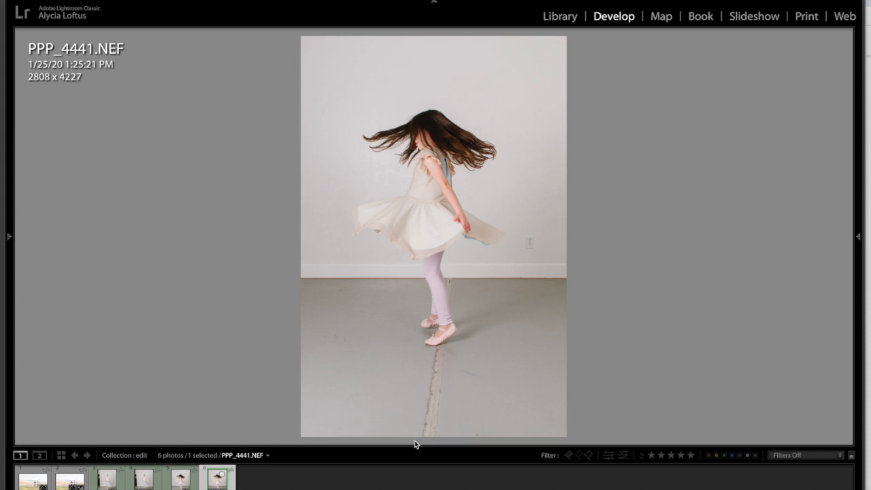
key("Left")
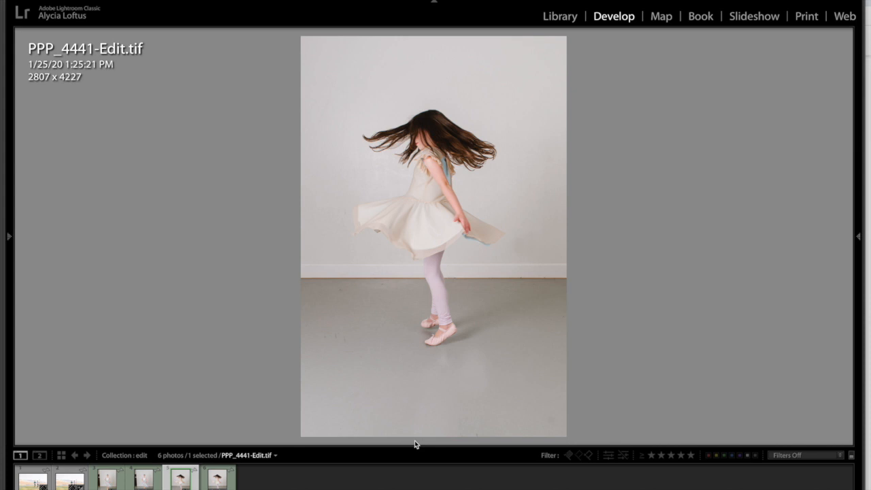
key("Left")
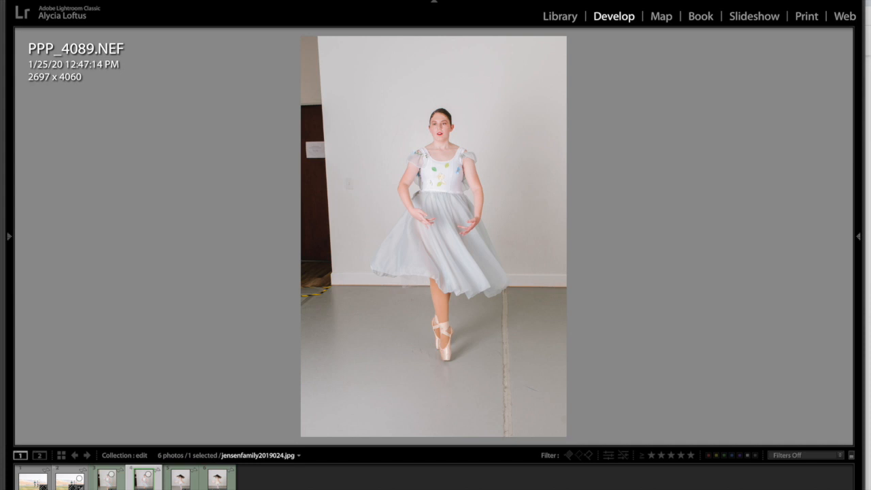
left_click(70, 483)
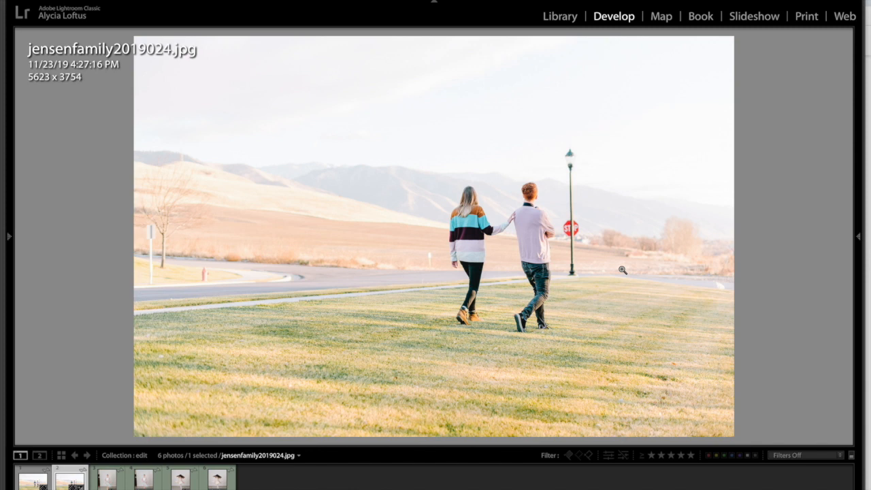
key("Right")
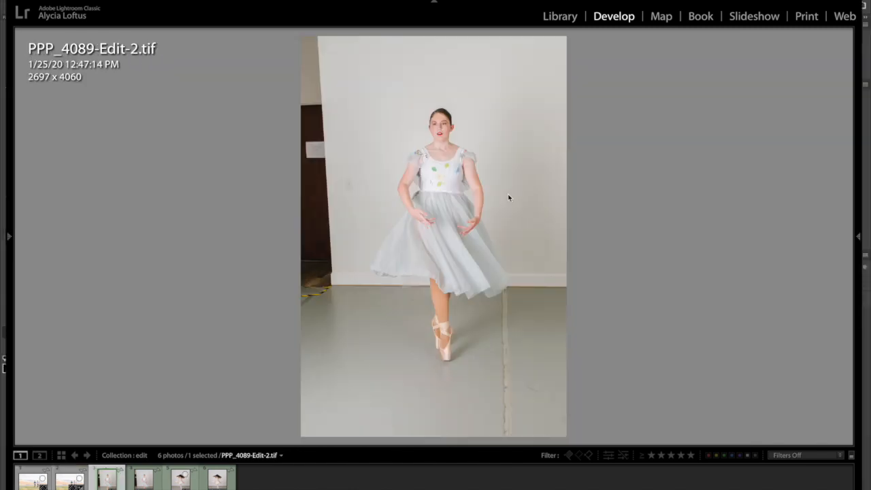
- Switch to Photoshop and choose the Clone Stamp tool for the floor tape near the bottom of PPP_4089-Edit-2.tif
mouse_move(3, 191)
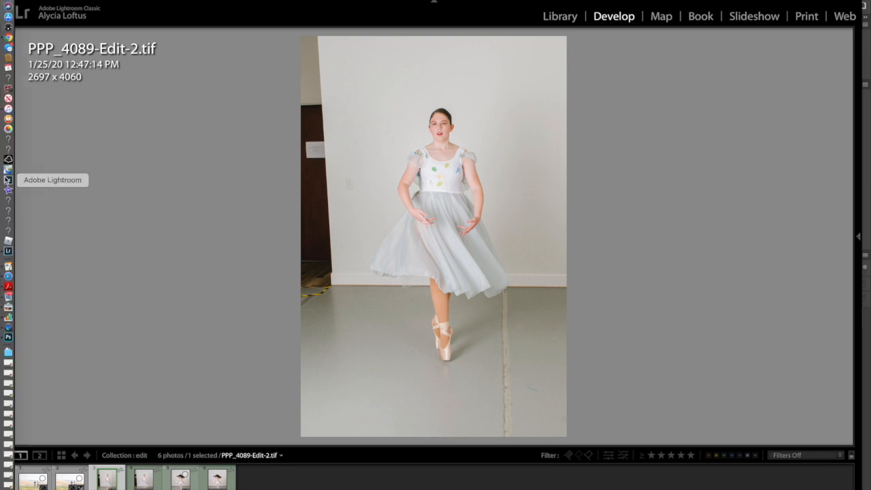
left_click(7, 337)
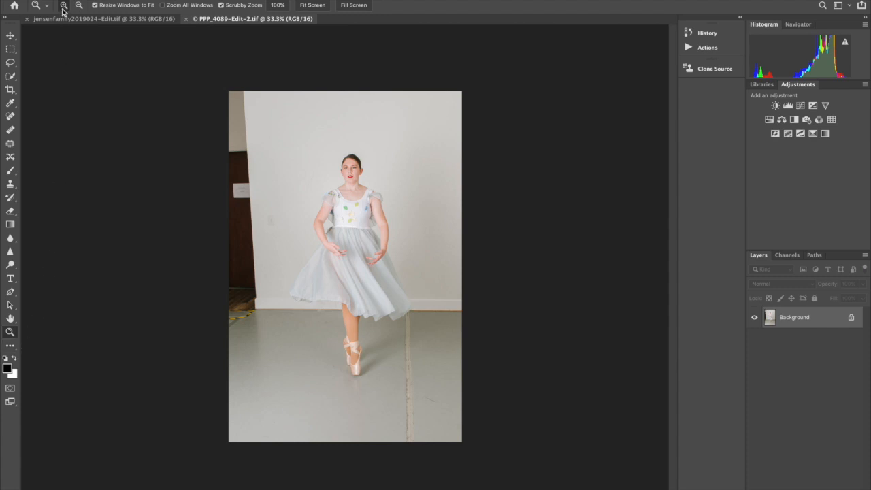
left_click(373, 212)
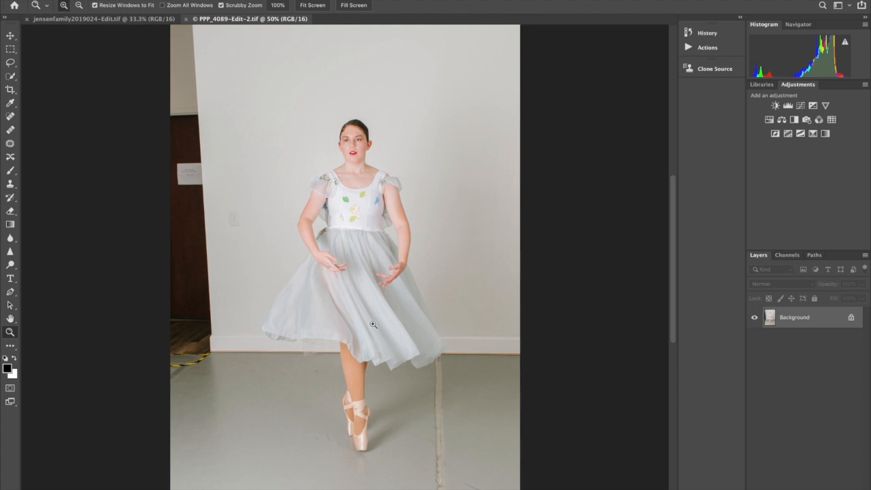
left_click(419, 382)
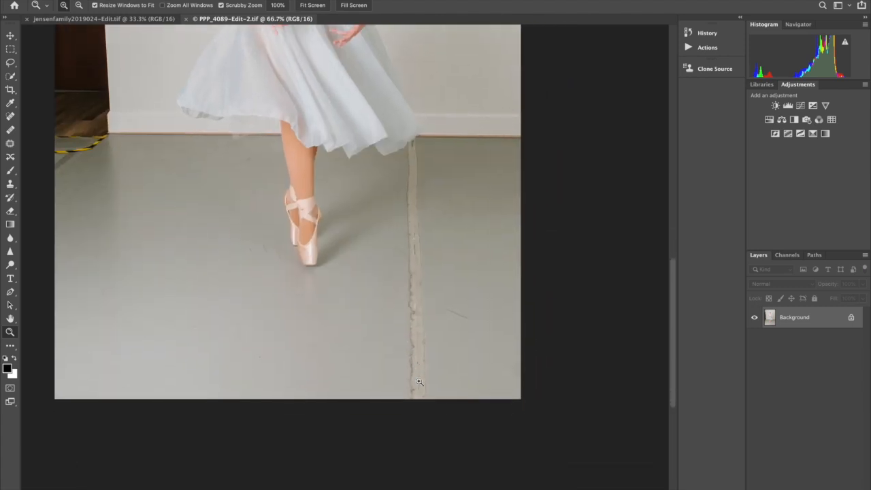
left_click(420, 382)
left_click(419, 382)
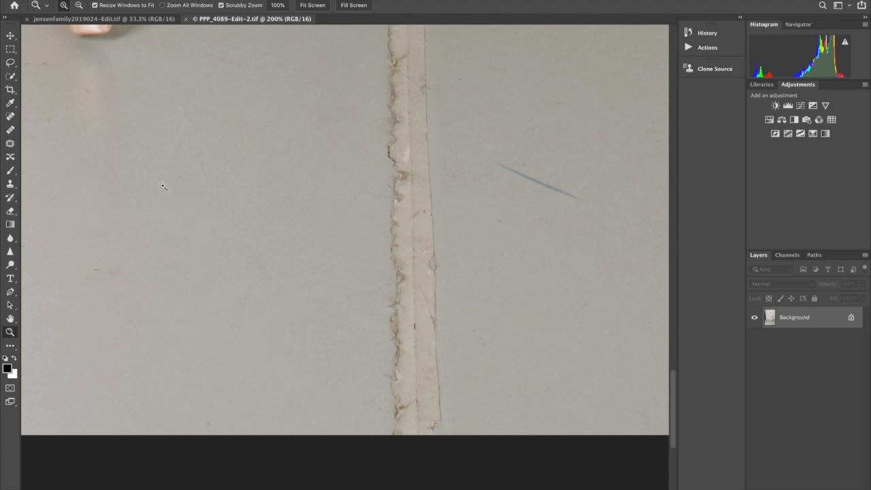
left_click(14, 190)
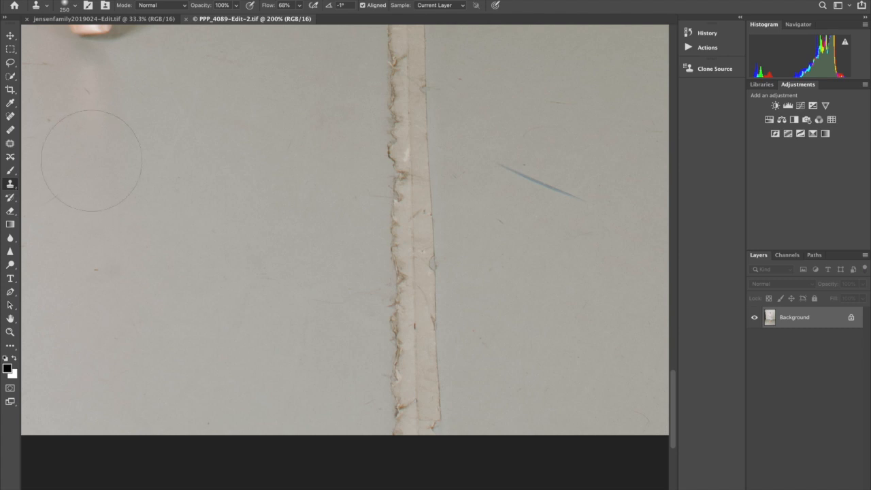
left_click(76, 9)
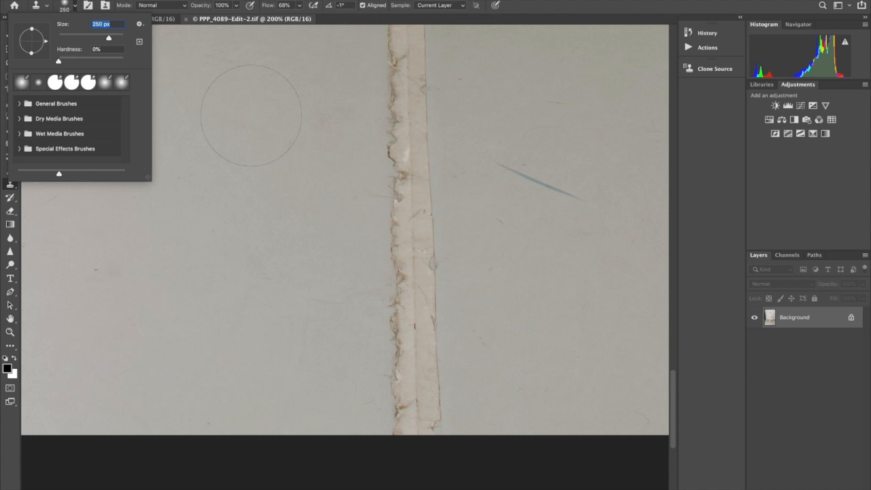
key("BackSpace")
key("Return")
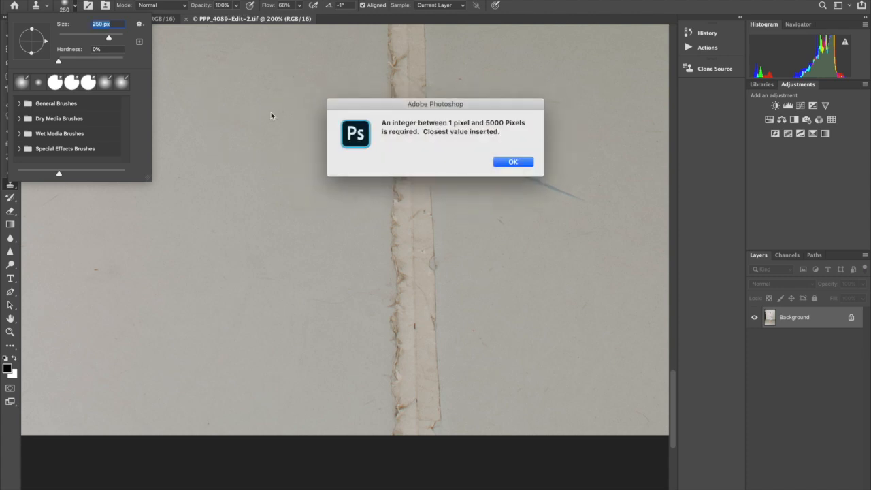
left_click(522, 162)
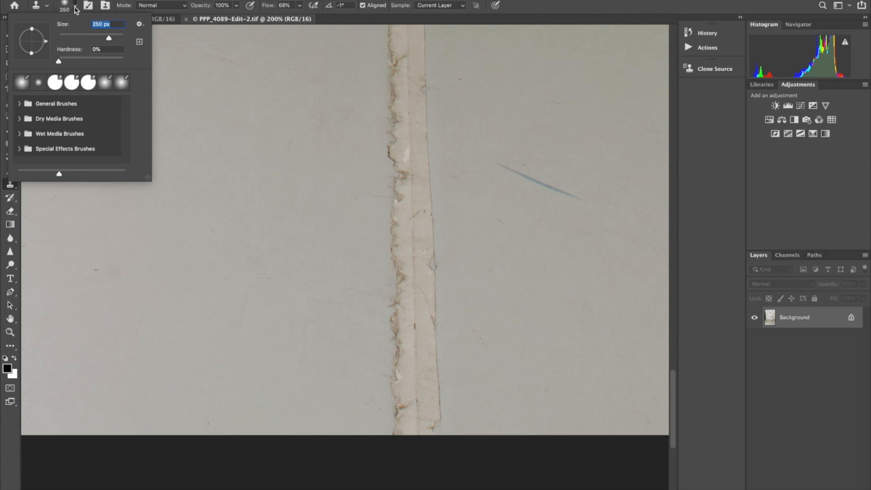
- Set the Clone Stamp brush size to 159 px
mouse_move(109, 40)
left_mouse_down()
mouse_move(85, 39)
mouse_move(94, 40)
left_mouse_up()
left_click_drag(93, 38, 101, 39)
left_click(66, 7)
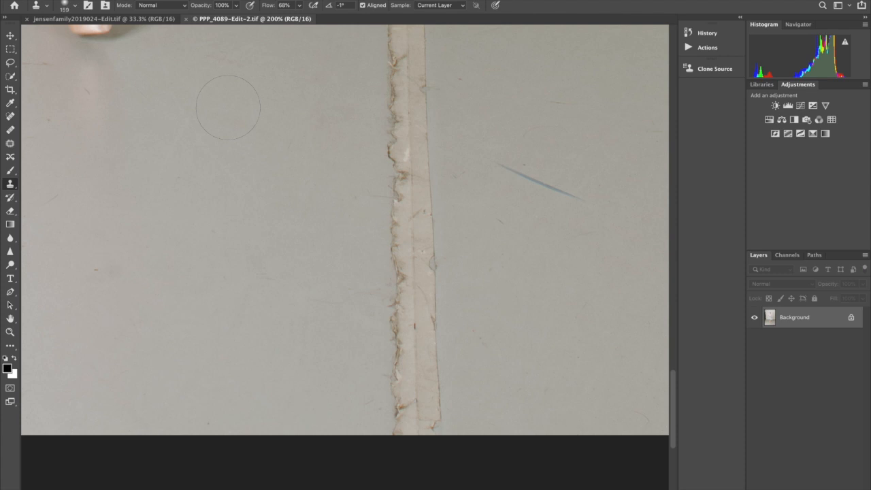
- Adjust the Clone Stamp brush size down and up in small increments to suit the blue scuff mark on the floor
key("bracketleft")
key("bracketleft")
key("bracketleft")
key("bracketleft")
key("bracketleft")
key("bracketleft")
key("bracketleft")
key("bracketleft")
key("bracketright")
key("bracketright")
key("bracketright")
key("bracketright")
key("bracketright")
key("bracketright")
key("bracketleft")
key("bracketleft")
key("bracketleft")
key("bracketleft")
key("bracketleft")
key("bracketright")
key("bracketleft")
key("bracketleft")
key("bracketleft")
key("bracketleft")
key("bracketleft")
key("bracketright")
key("bracketright")
- Clone clean floor over the blue scuff mark beside the tape, using a smaller brush for the final strokes
left_click_drag(554, 191, 547, 195)
mouse_move(581, 203)
left_mouse_down()
mouse_move(516, 170)
mouse_move(578, 202)
mouse_move(509, 169)
mouse_move(510, 161)
mouse_move(541, 170)
left_mouse_up()
left_click_drag(548, 177, 545, 175)
key("ctrl+z")
key("bracketleft")
key("bracketleft")
key("bracketleft")
left_click_drag(565, 195, 510, 173)
left_click(526, 179)
- Clone clean floor over the tape strip from the photo's bottom edge upward, redoing the stroke that misses
mouse_move(435, 428)
left_mouse_down()
mouse_move(407, 424)
mouse_move(430, 415)
mouse_move(420, 400)
mouse_move(409, 402)
mouse_move(426, 416)
mouse_move(401, 407)
mouse_move(402, 387)
mouse_move(423, 383)
mouse_move(321, 423)
left_mouse_up()
mouse_move(331, 414)
left_mouse_down()
mouse_move(330, 358)
mouse_move(363, 292)
mouse_move(342, 296)
left_mouse_up()
key("ctrl+z")
mouse_move(408, 429)
left_mouse_down()
mouse_move(433, 413)
mouse_move(398, 405)
left_mouse_up()
mouse_move(402, 368)
left_mouse_down()
mouse_move(437, 310)
mouse_move(397, 318)
mouse_move(423, 301)
mouse_move(404, 279)
mouse_move(413, 284)
mouse_move(417, 250)
mouse_move(394, 253)
mouse_move(430, 235)
mouse_move(409, 213)
mouse_move(395, 230)
mouse_move(434, 194)
mouse_move(406, 200)
left_mouse_up()
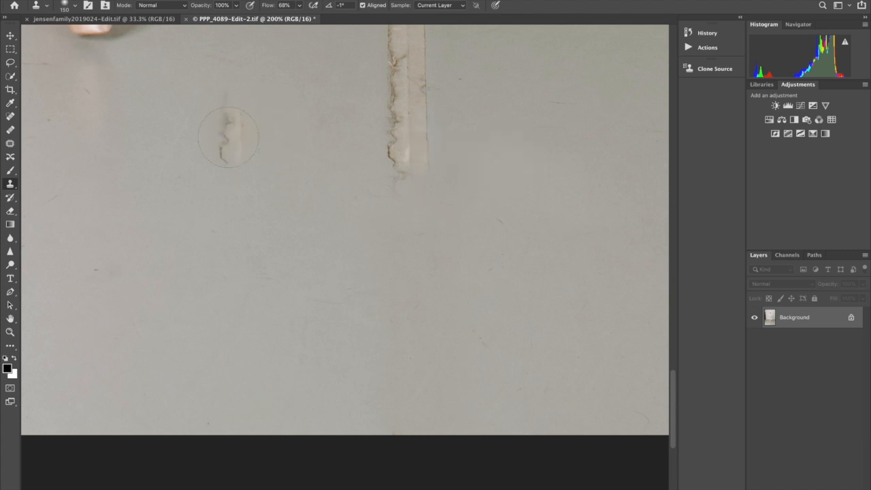
mouse_move(435, 182)
left_mouse_down()
mouse_move(389, 177)
mouse_move(419, 165)
mouse_move(381, 149)
mouse_move(412, 140)
mouse_move(401, 118)
mouse_move(413, 125)
mouse_move(408, 102)
mouse_move(426, 252)
mouse_move(394, 255)
mouse_move(390, 266)
mouse_move(391, 238)
left_mouse_up()
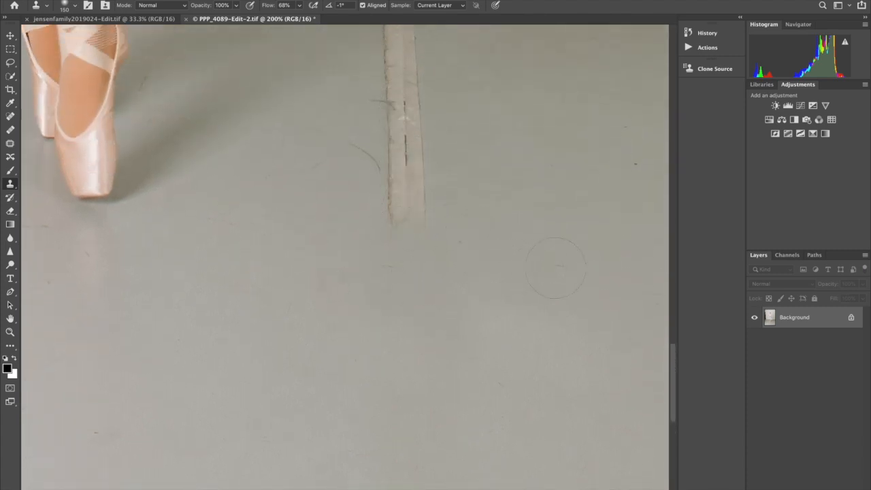
- Sample the neighbouring floor and clone it over the tape strip level with the pointe shoes
left_click(472, 271, "alt")
mouse_move(381, 269)
left_mouse_down()
mouse_move(405, 236)
mouse_move(400, 192)
mouse_move(409, 182)
mouse_move(375, 156)
mouse_move(404, 151)
left_mouse_up()
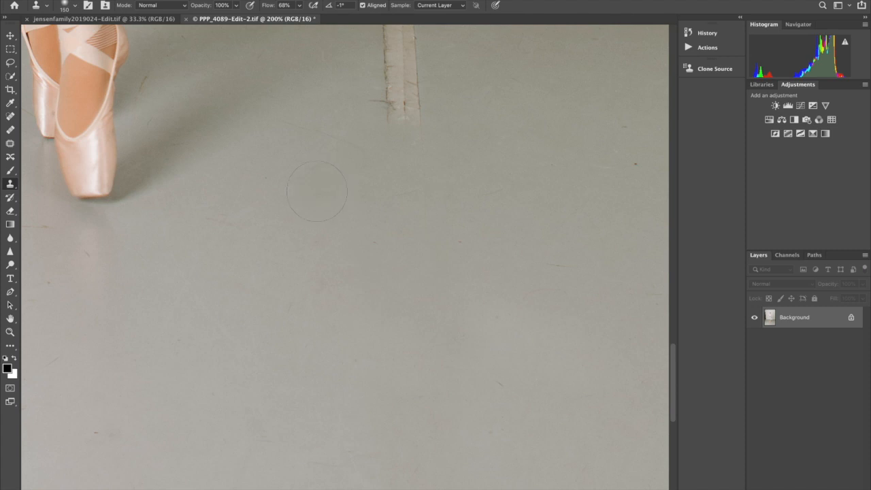
left_click(334, 192, "alt")
left_click(479, 132, "alt")
mouse_move(390, 134)
left_mouse_down()
mouse_move(372, 123)
mouse_move(400, 111)
mouse_move(369, 104)
left_mouse_up()
key("ctrl+z")
- Clone clean floor over the tape strip up to just below the skirt hem and blend the floor beside it
scroll(403, 99, "up", 5)
scroll(401, 99, "up", 3)
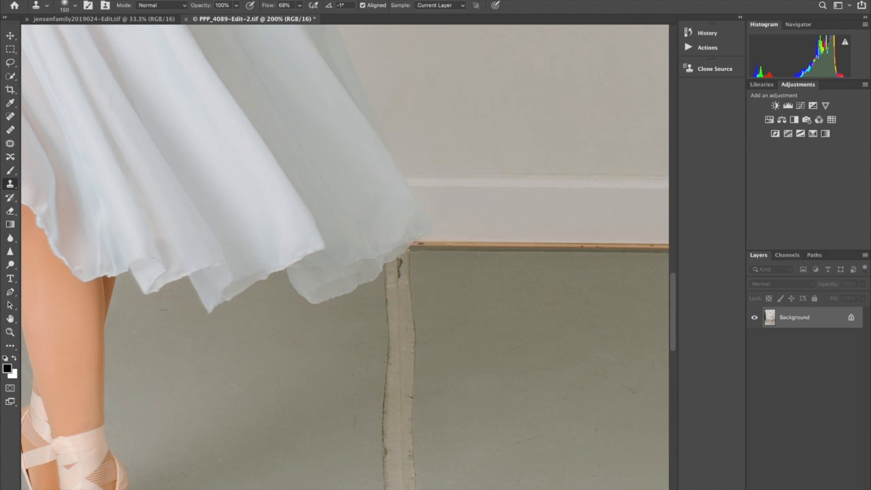
scroll(460, 342, "down", 4)
right_click(494, 333)
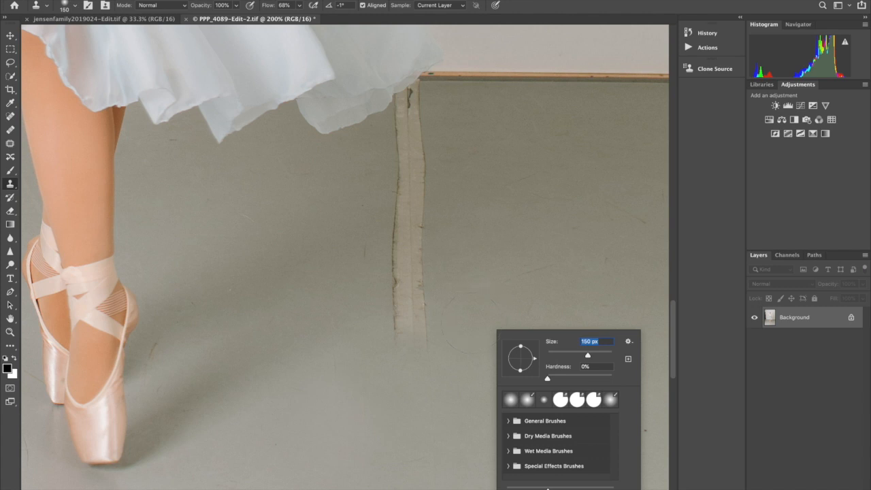
left_click(471, 323, "alt")
mouse_move(438, 344)
left_mouse_down()
mouse_move(428, 354)
mouse_move(401, 291)
left_mouse_up()
key("ctrl+z")
mouse_move(403, 329)
left_mouse_down()
mouse_move(387, 265)
mouse_move(445, 221)
mouse_move(389, 237)
mouse_move(426, 192)
mouse_move(387, 212)
mouse_move(410, 178)
left_mouse_up()
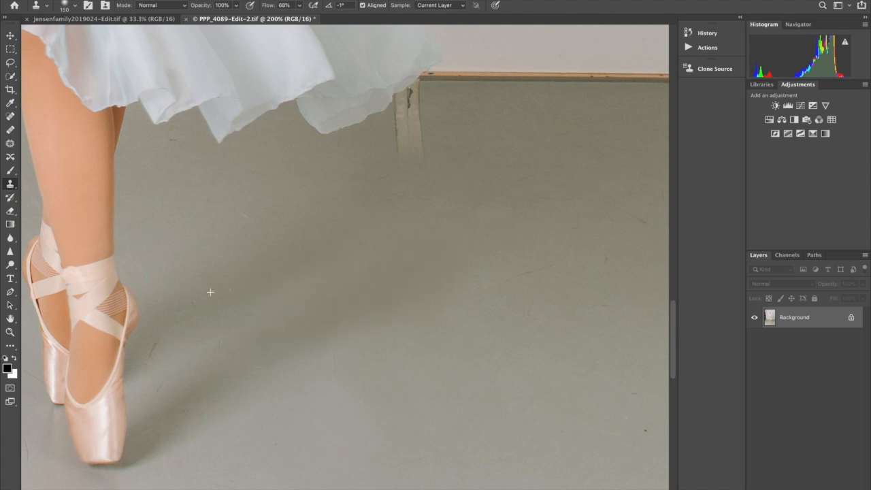
left_click(487, 290)
mouse_move(488, 297)
left_mouse_down()
mouse_move(456, 315)
mouse_move(607, 257)
left_mouse_up()
left_click_drag(616, 293, 522, 345)
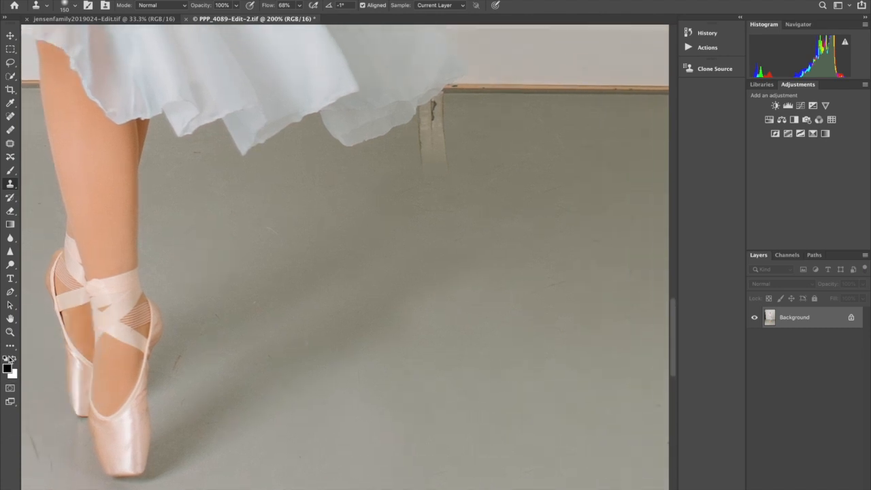
- Reduce the Clone Stamp brush size to 90 px for close work on the tape remaining under the skirt hem
left_click(10, 332)
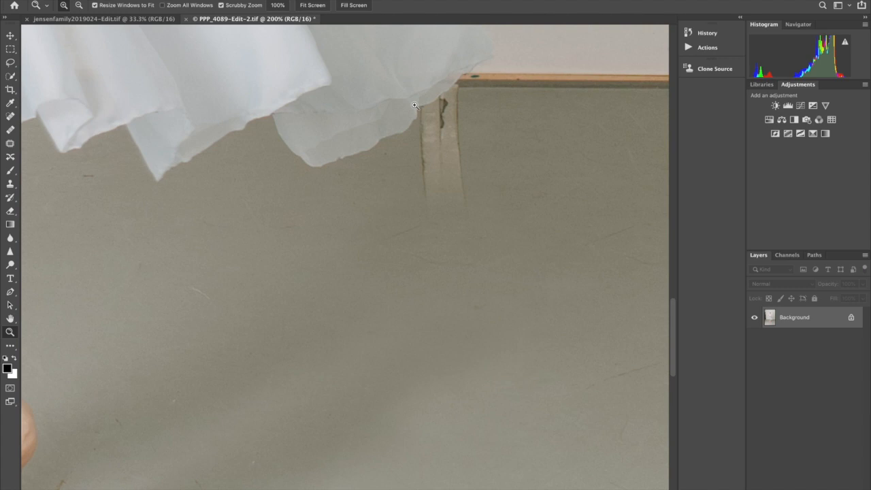
left_click(416, 106)
left_click_drag(468, 80, 446, 102)
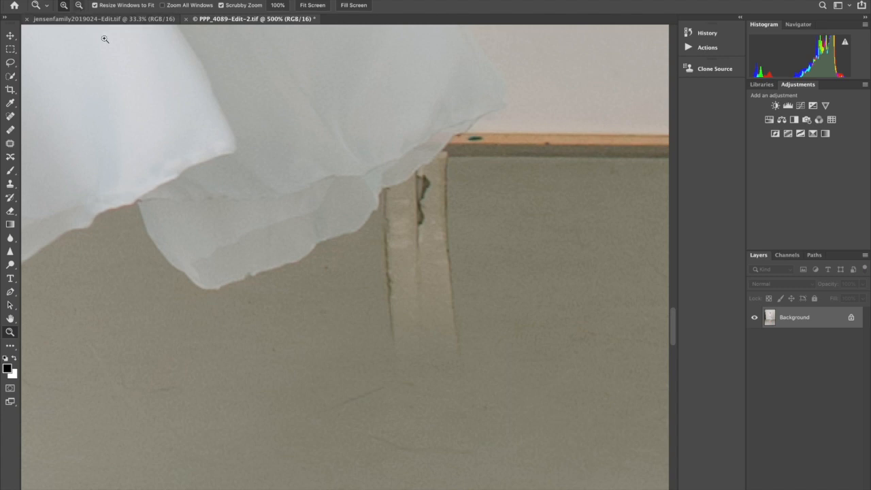
mouse_move(7, 204)
left_click(11, 185)
key("super+z")
key("bracketleft")
key("bracketleft")
key("bracketleft")
key("bracketleft")
key("bracketleft")
key("bracketleft")
key("bracketleft")
key("bracketleft")
key("bracketleft")
- Clone nearby floor over the lower part of the remaining tape, undoing the first strokes and repainting them
left_click(535, 337, "alt")
left_click_drag(450, 346, 537, 346)
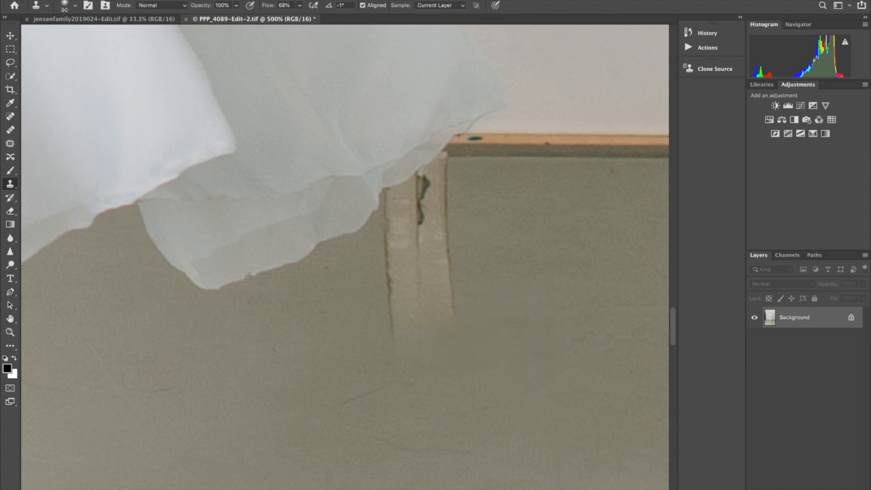
left_click_drag(441, 261, 448, 282)
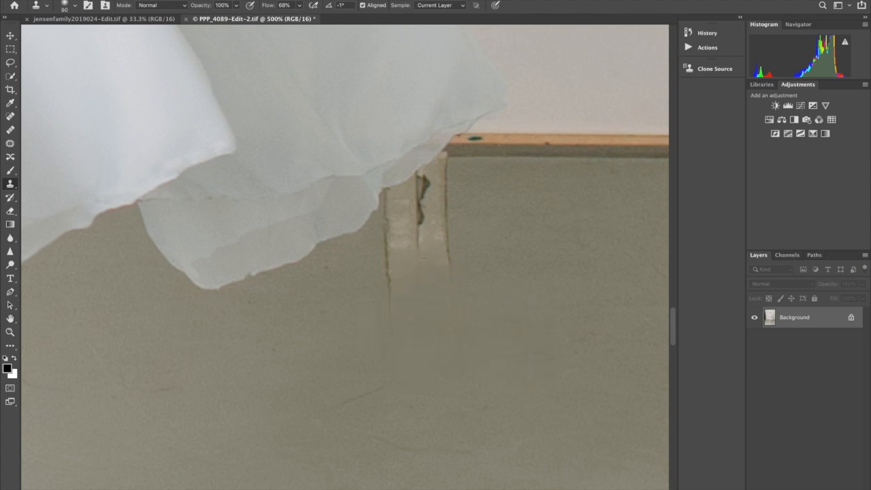
key("ctrl+z")
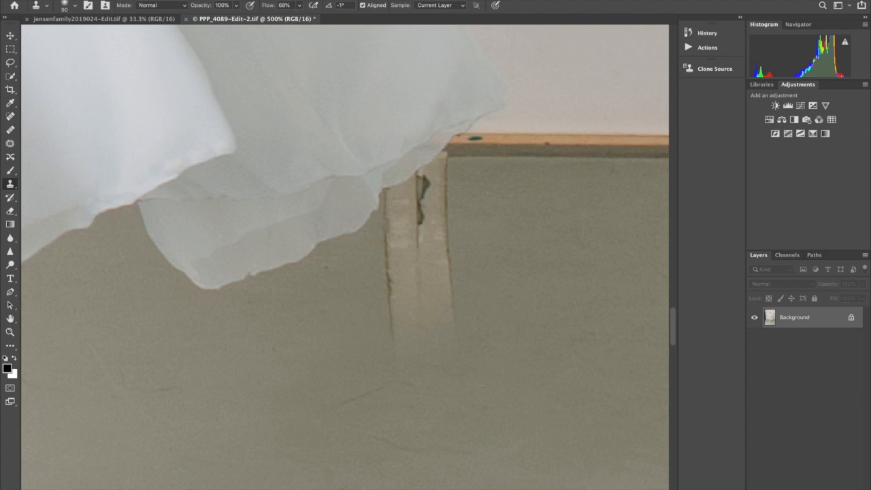
mouse_move(450, 334)
left_mouse_down()
mouse_move(407, 307)
mouse_move(420, 320)
mouse_move(406, 294)
left_mouse_up()
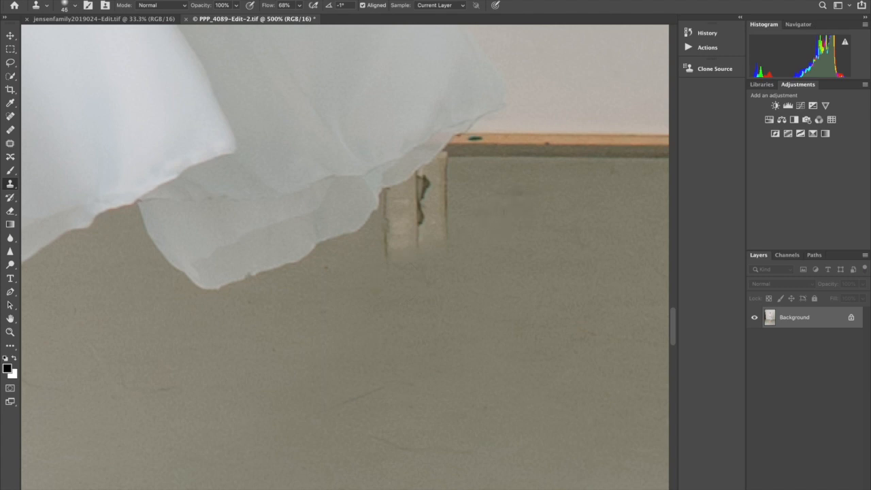
- Sample the floor beside the tape and clone it over the next stretch toward the skirt hem
left_click(531, 206, "alt")
left_click_drag(420, 227, 414, 247)
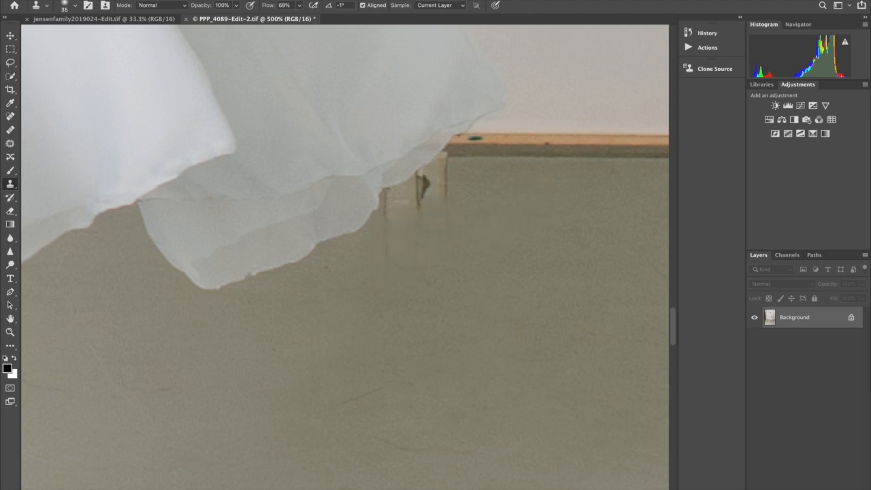
left_click_drag(429, 219, 398, 232)
key("super+z")
left_click_drag(440, 220, 398, 209)
key("super+z")
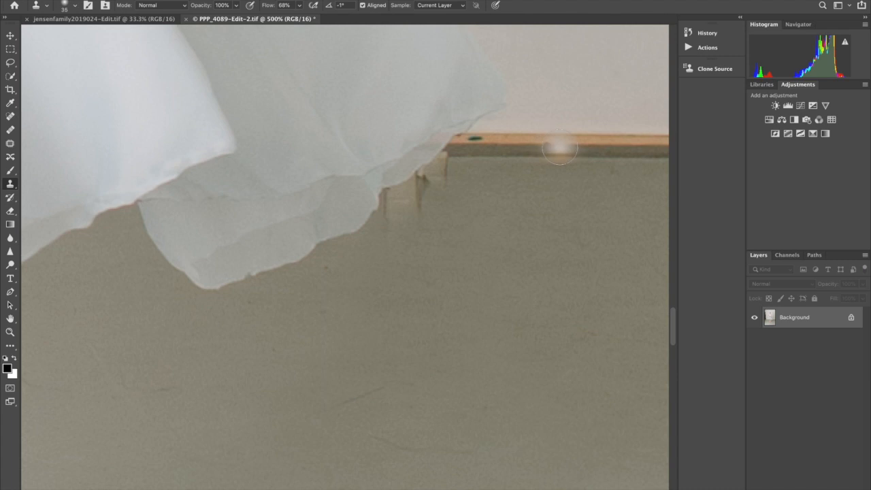
- Clone the baseboard's lower edge over the tape end beside the skirt hem, using a 25 px brush
left_click(561, 148, "alt")
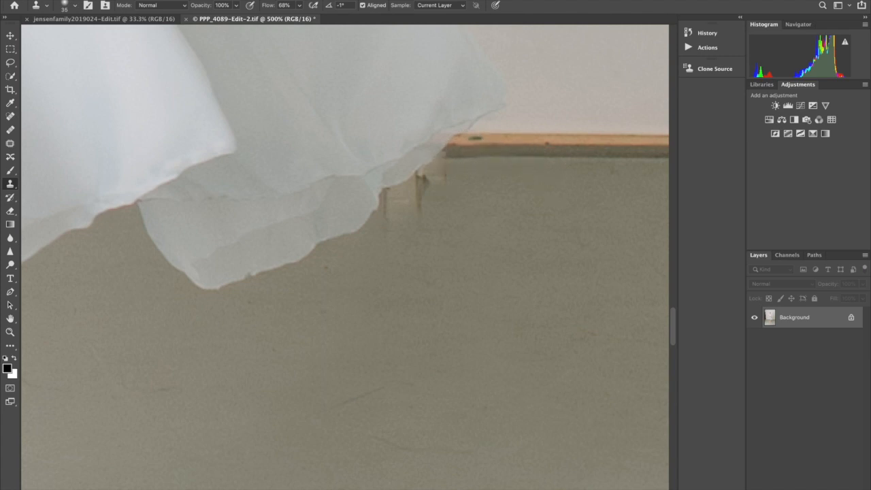
left_click(475, 143)
key("super+z")
key("bracketleft")
left_click_drag(452, 154, 448, 194)
left_click(449, 155)
left_click(445, 177)
- Sample clean floor and clone it over the last tape remnants along the skirt hem
left_click(451, 196, "alt")
mouse_move(429, 176)
left_mouse_down()
mouse_move(419, 182)
mouse_move(429, 185)
mouse_move(422, 182)
left_mouse_up()
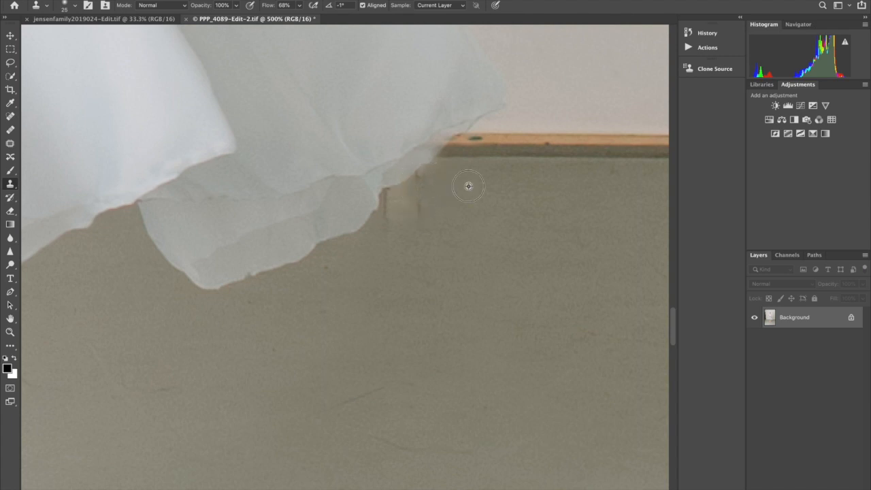
mouse_move(415, 192)
left_mouse_down()
mouse_move(389, 199)
mouse_move(405, 218)
mouse_move(424, 200)
mouse_move(394, 200)
mouse_move(405, 184)
mouse_move(427, 183)
left_mouse_up()
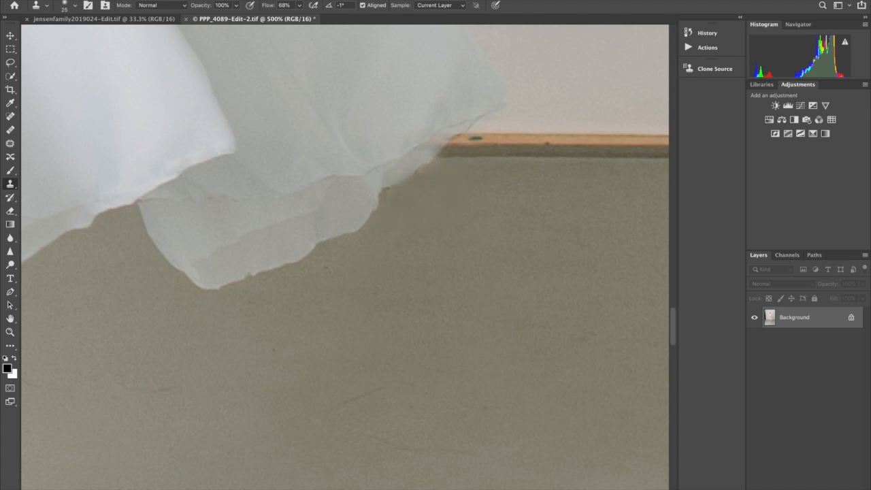
- Examine the whole photo at 50% for remaining distractions around the dancer
left_click(10, 331)
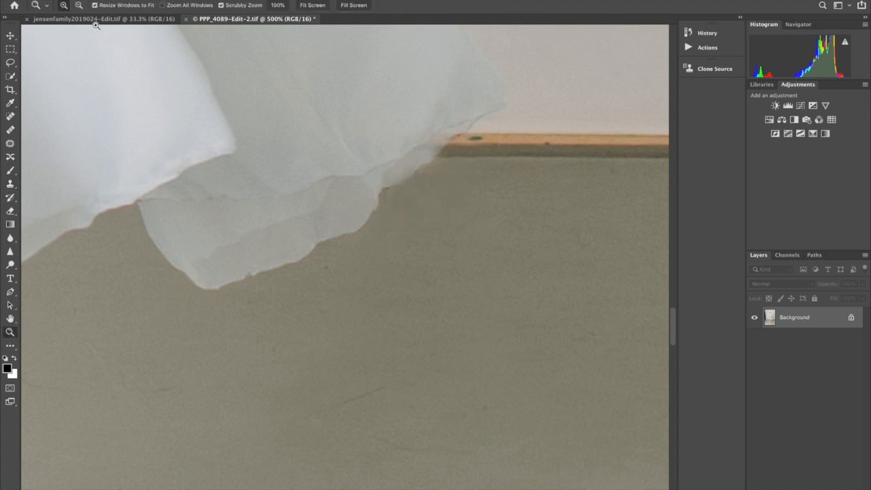
left_click(79, 5)
left_click(325, 212)
left_click(325, 214)
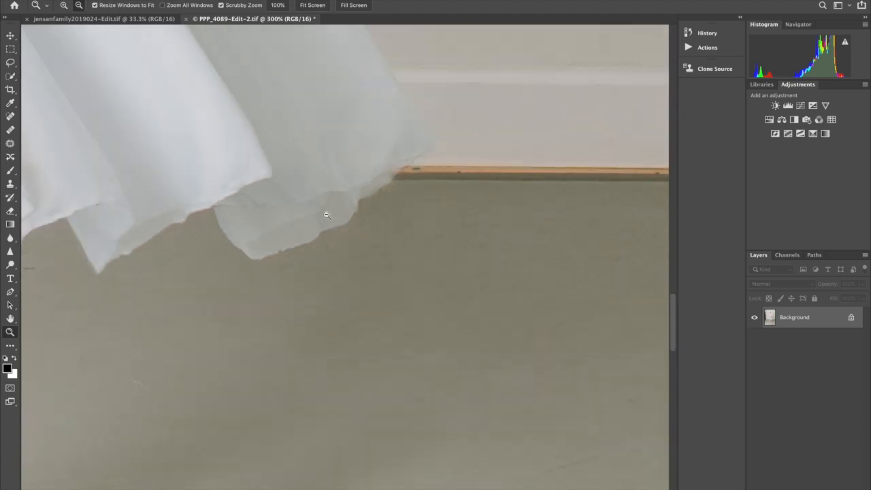
left_click(327, 215)
left_click(327, 215)
left_click(327, 215)
left_click(327, 215)
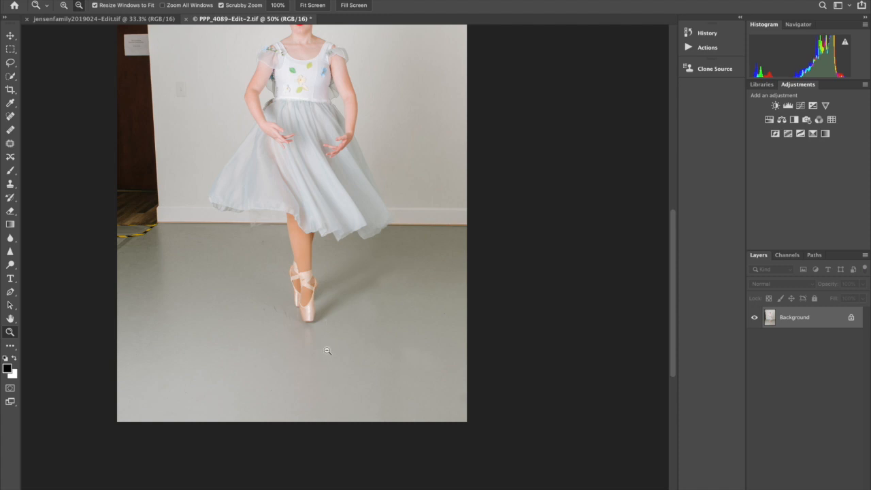
scroll(283, 336, "up", 10)
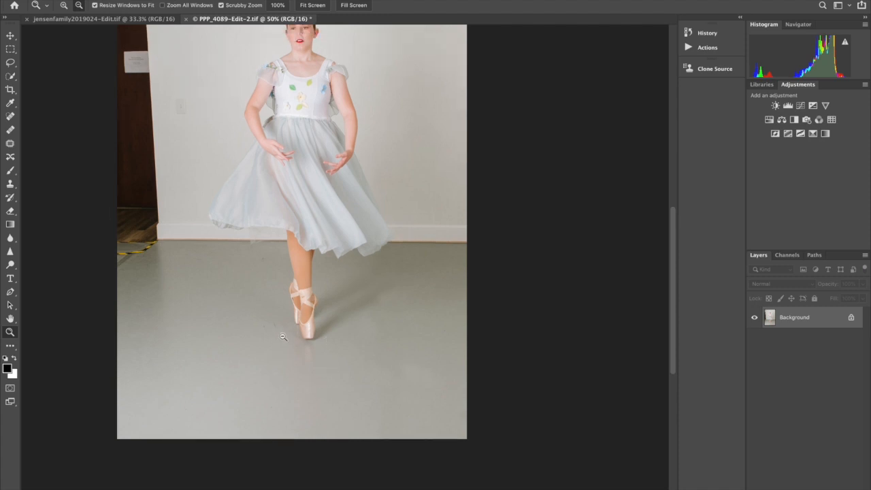
scroll(283, 337, "left", 8)
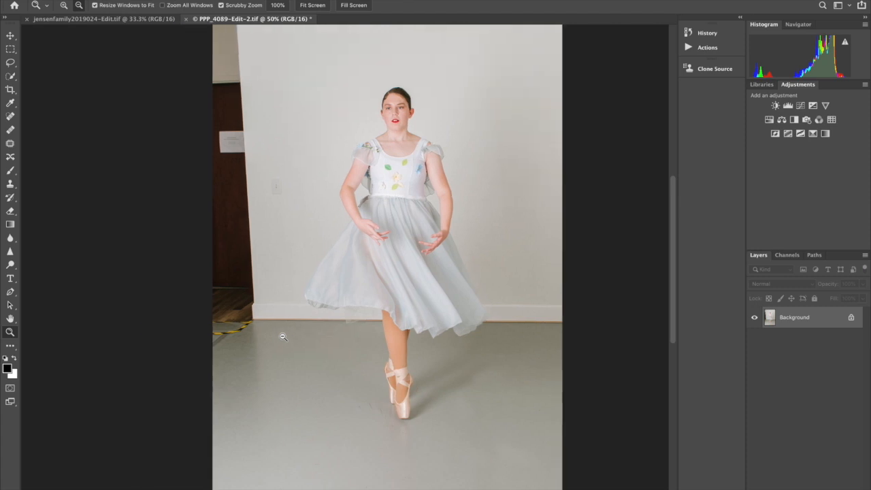
scroll(284, 336, "down", 4)
scroll(283, 337, "right", 2)
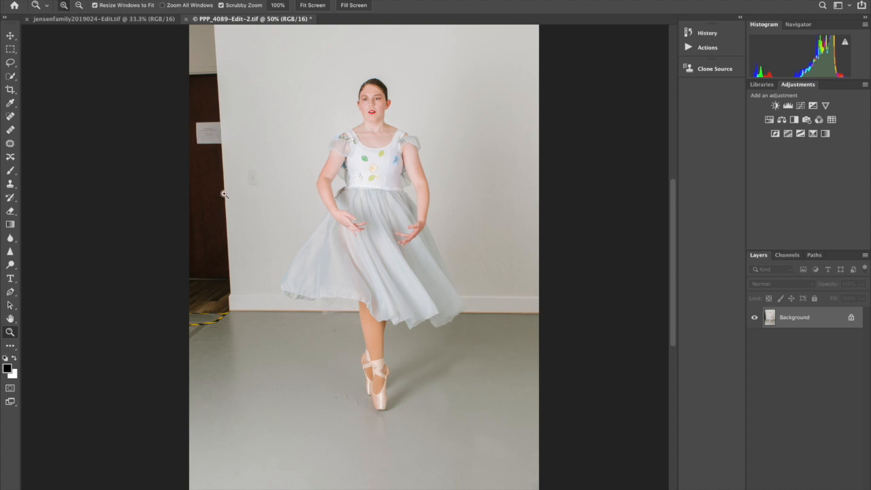
- Clone clean wall over the light switch between the doorway and the dancer, using a 125 px brush
left_click(276, 184)
left_click(276, 183)
left_click(276, 184)
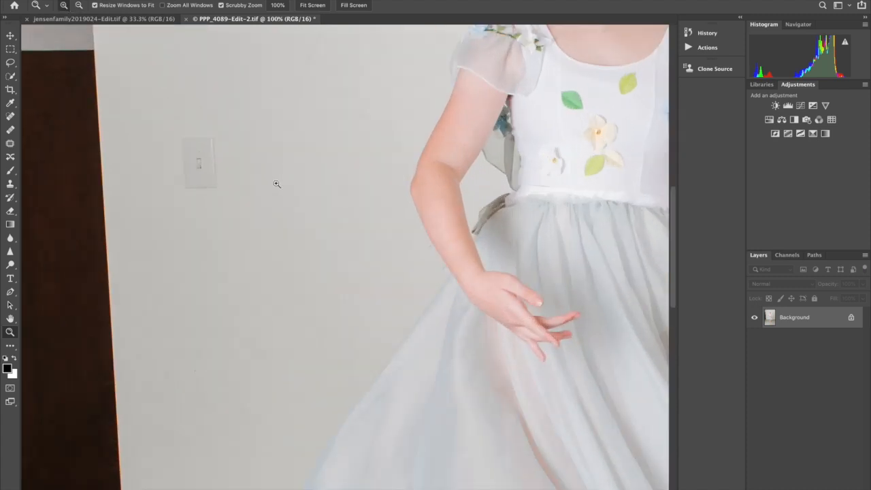
scroll(277, 184, "left", 3)
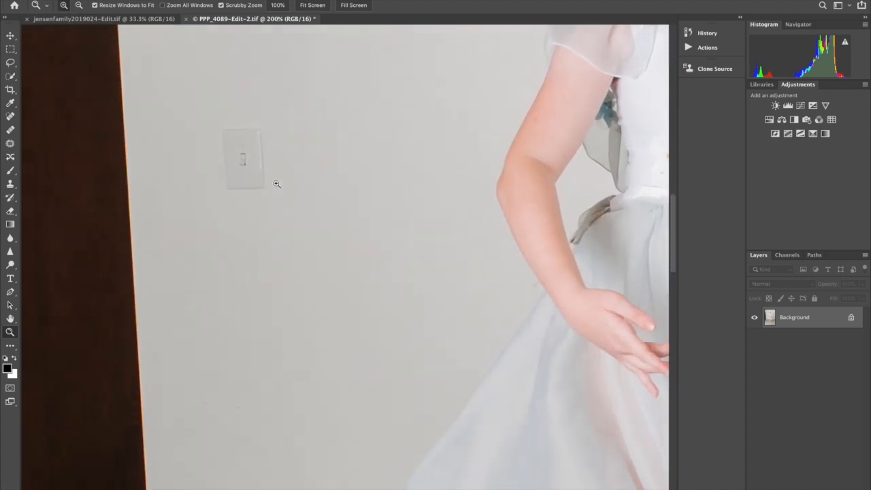
left_click(10, 184)
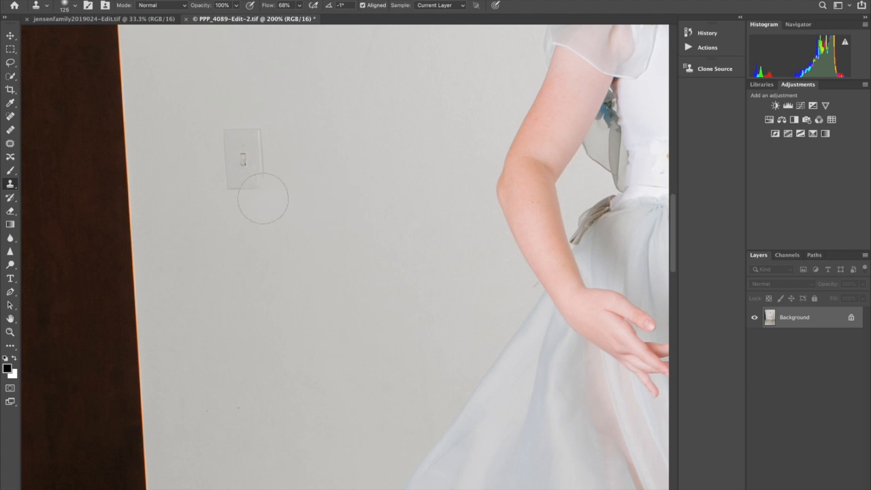
mouse_move(247, 187)
left_mouse_down()
mouse_move(235, 167)
mouse_move(259, 175)
mouse_move(251, 137)
left_mouse_up()
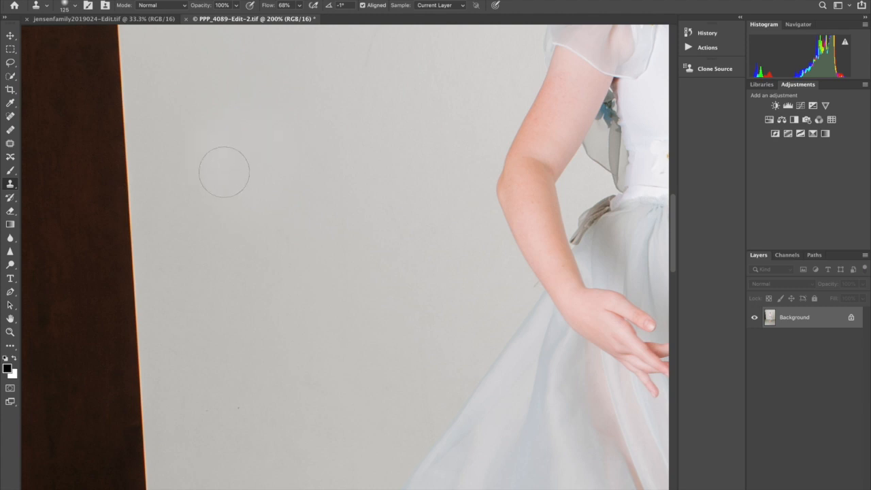
- Set the Clone Stamp brush to 250 px and sample the white baseboard between the doorway and the skirt
scroll(204, 311, "left", 5)
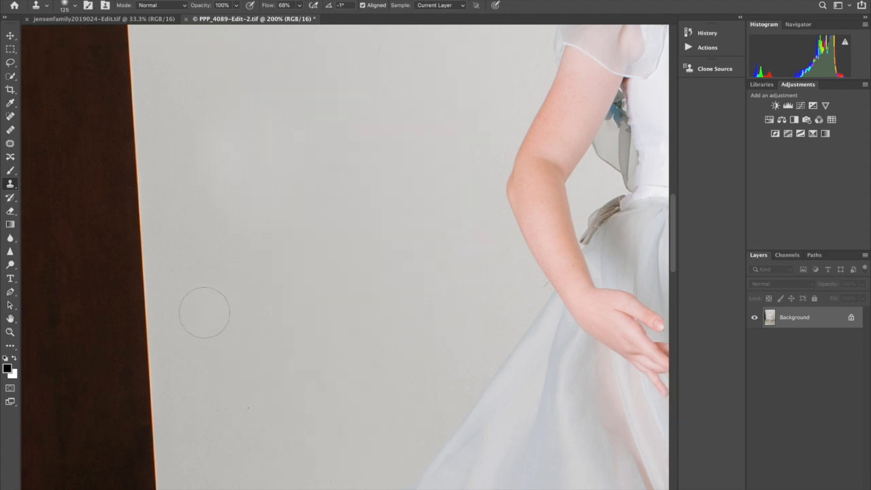
scroll(204, 311, "down", 5)
scroll(204, 309, "right", 4)
scroll(204, 310, "down", 2)
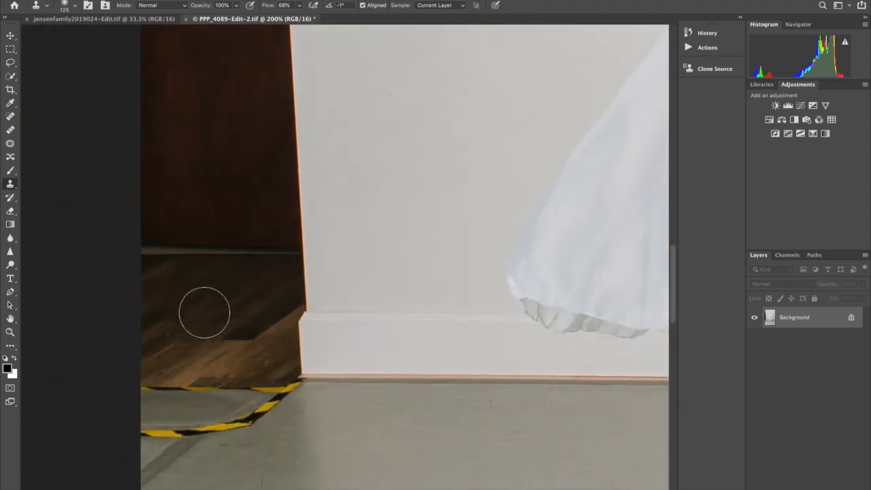
scroll(383, 344, "right", 1)
scroll(385, 344, "right", 4)
scroll(385, 344, "down", 1)
left_click_drag(385, 343, 361, 339)
key("bracketright")
key("bracketright")
key("bracketright")
key("bracketright")
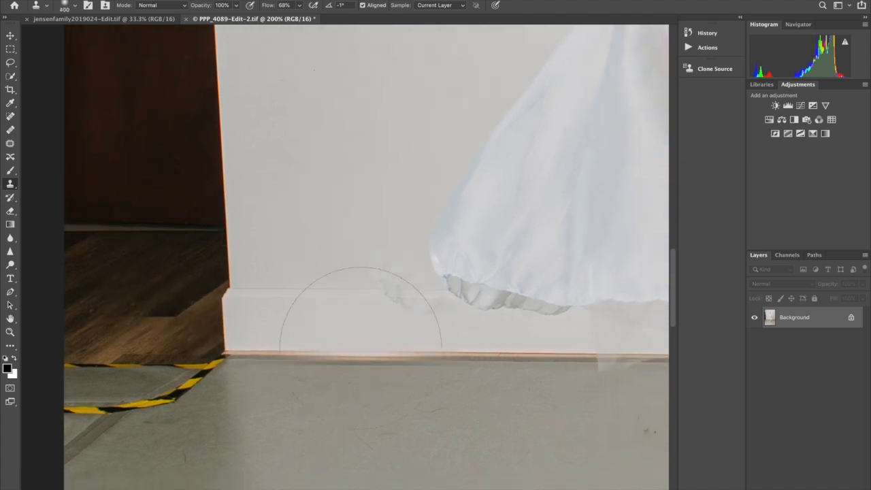
key("bracketleft")
key("bracketleft")
key("bracketleft")
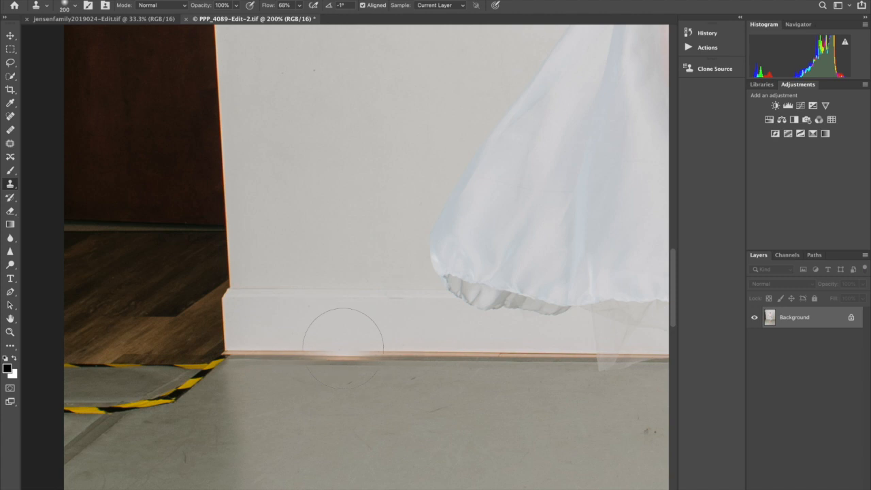
left_click_drag(401, 305, 328, 338)
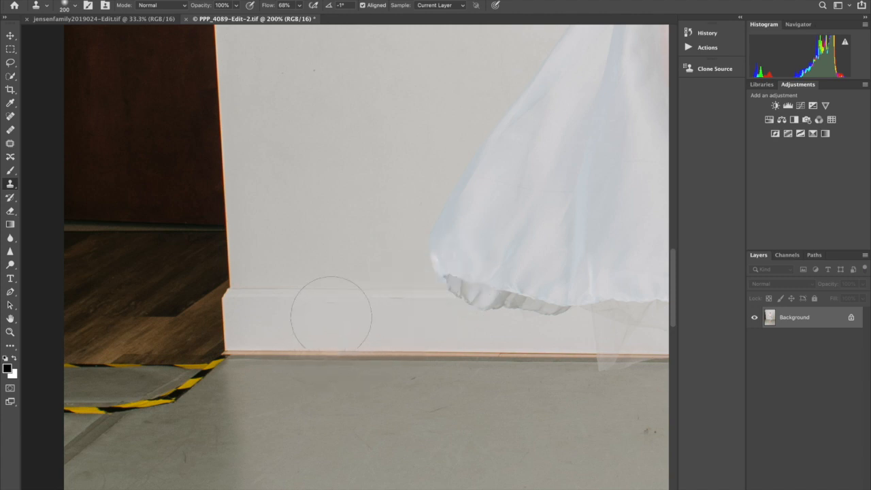
key("bracketright")
left_click(329, 323, "alt")
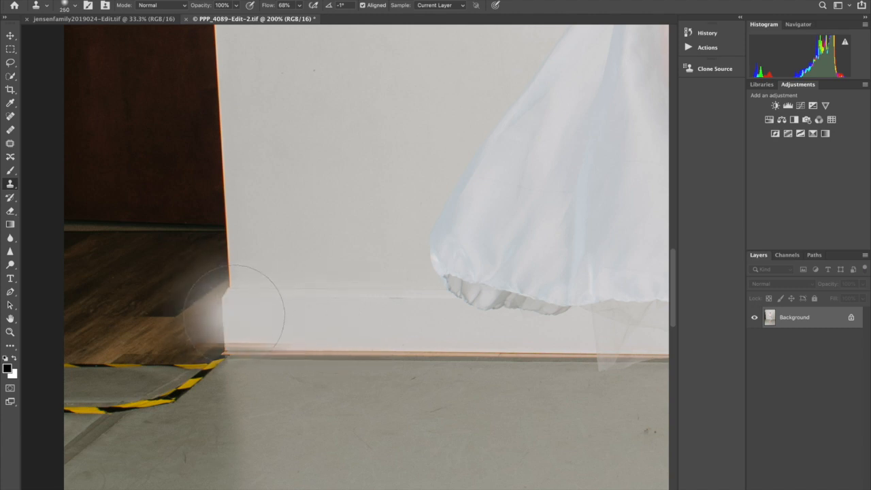
- Clone the baseboard across the dark doorway floor to the photo's edge, undoing and repainting one stroke
scroll(245, 313, "left", 3)
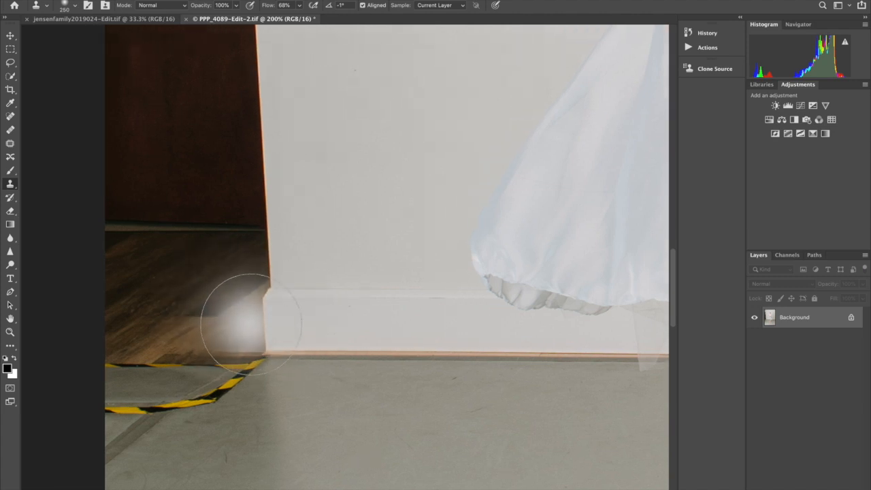
mouse_move(257, 320)
left_mouse_down()
mouse_move(152, 311)
mouse_move(282, 325)
mouse_move(158, 300)
mouse_move(277, 324)
left_mouse_up()
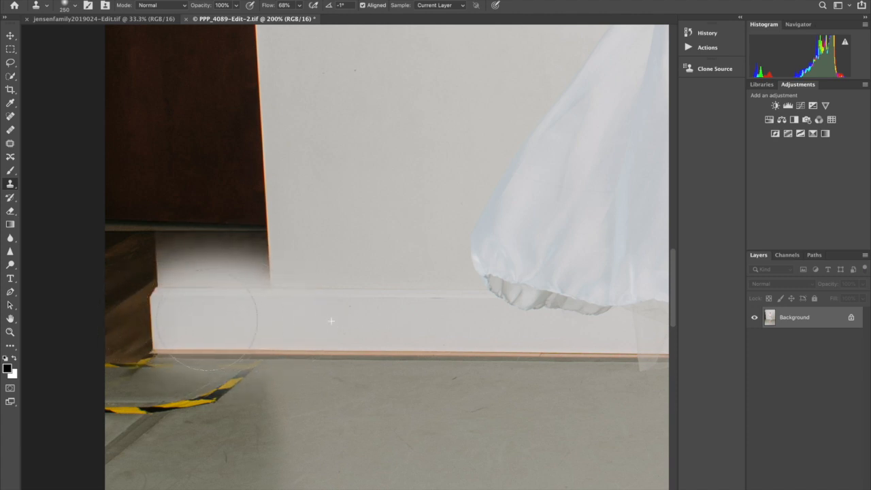
left_click_drag(194, 320, 196, 316)
mouse_move(291, 310)
left_mouse_down()
mouse_move(136, 310)
mouse_move(153, 310)
left_mouse_up()
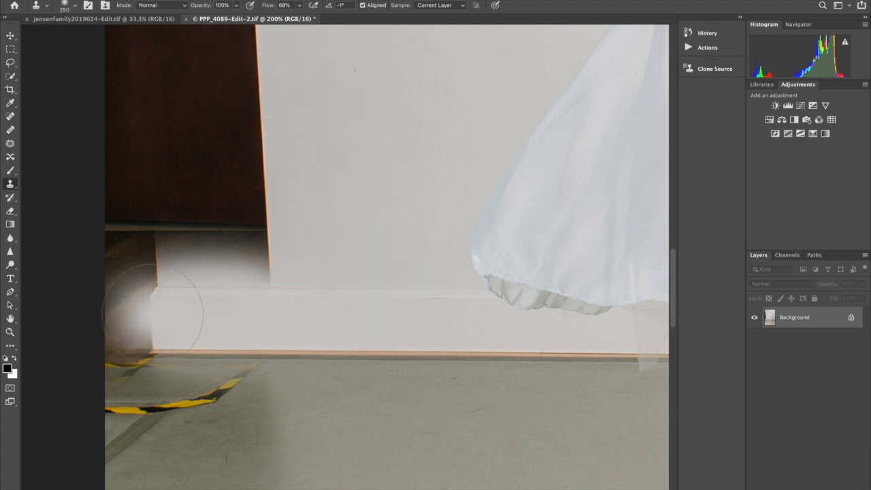
key("ctrl+z")
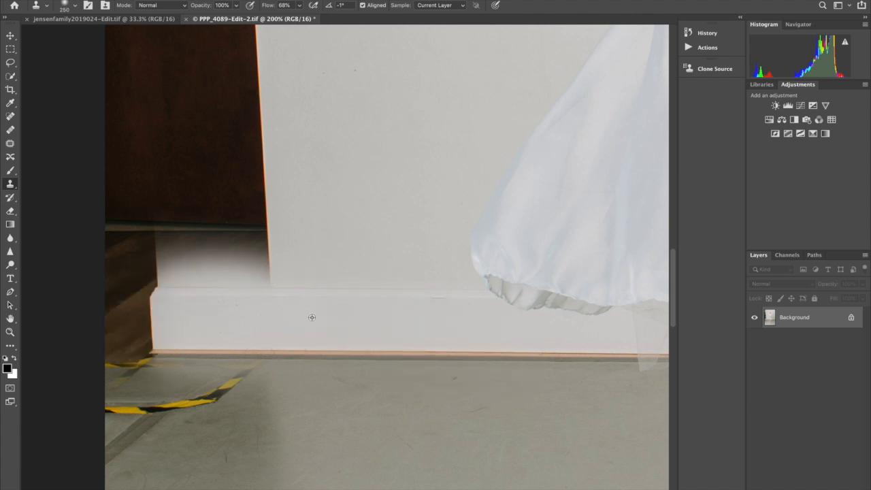
left_click_drag(312, 308, 166, 310)
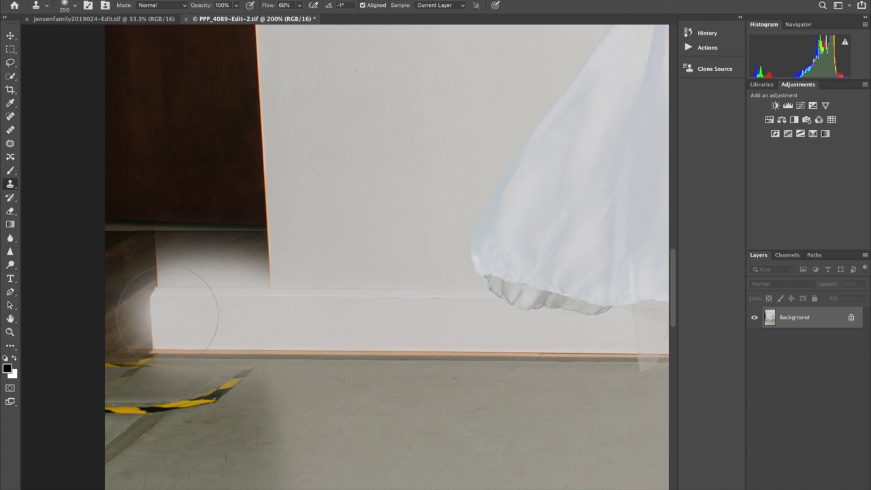
mouse_move(167, 313)
left_mouse_down()
mouse_move(104, 318)
mouse_move(165, 316)
mouse_move(105, 318)
mouse_move(185, 326)
mouse_move(107, 327)
mouse_move(159, 330)
mouse_move(103, 322)
left_mouse_up()
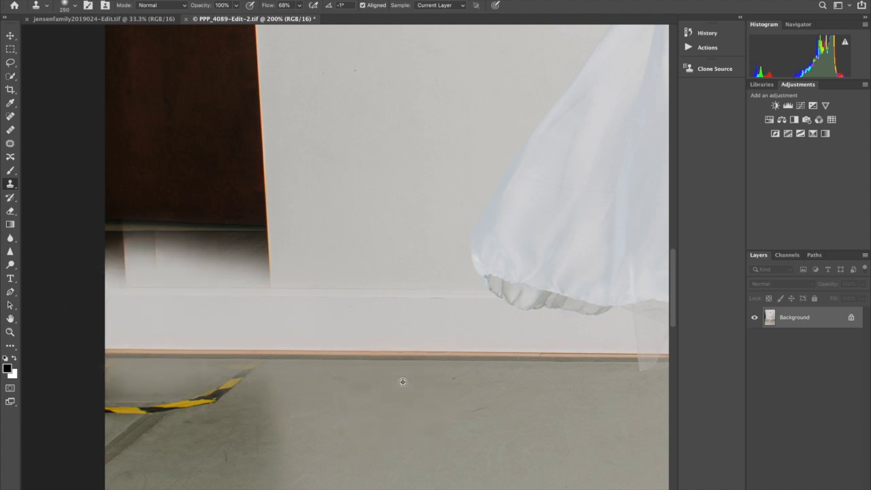
- Clone clean floor over the remaining yellow-and-black tape and the floor seam below the extended baseboard
left_click(237, 402)
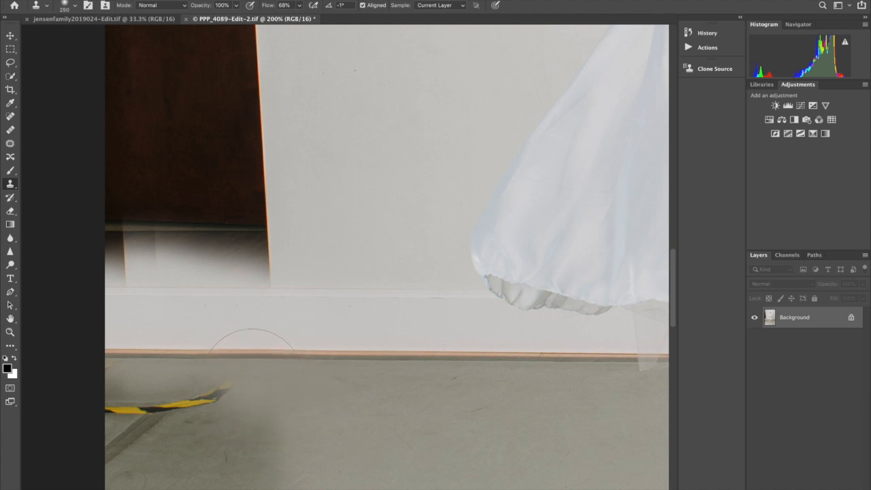
mouse_move(220, 376)
left_mouse_down()
mouse_move(148, 373)
mouse_move(203, 377)
mouse_move(75, 383)
mouse_move(111, 383)
mouse_move(69, 393)
mouse_move(107, 402)
mouse_move(63, 409)
mouse_move(105, 422)
mouse_move(76, 433)
mouse_move(109, 435)
mouse_move(82, 418)
mouse_move(91, 385)
left_mouse_up()
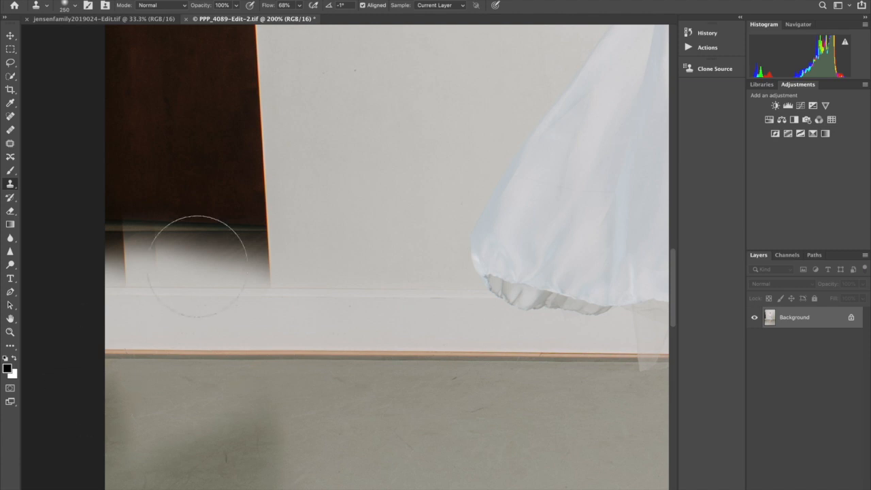
- Sample the wall just above the baseboard and clone it over the lower end of the doorway
left_click(327, 289)
left_click(379, 288, "alt")
left_click(266, 283)
mouse_move(263, 282)
left_mouse_down()
mouse_move(209, 292)
mouse_move(126, 278)
mouse_move(193, 287)
left_mouse_up()
mouse_move(258, 285)
left_mouse_down()
mouse_move(231, 281)
mouse_move(289, 277)
mouse_move(151, 284)
mouse_move(169, 281)
mouse_move(72, 273)
mouse_move(143, 275)
mouse_move(110, 277)
mouse_move(130, 276)
left_mouse_up()
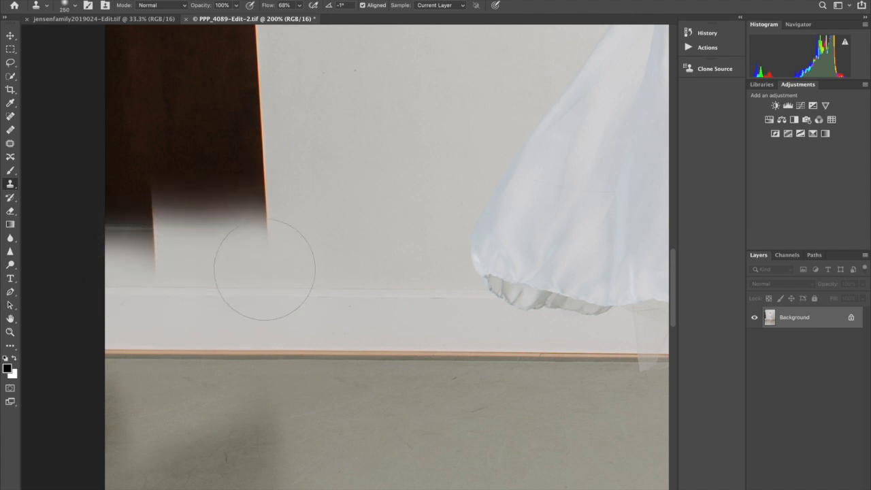
left_click_drag(265, 270, 106, 253)
- Clone clean wall over the dark door's edge beside the wall, working upward from its lower end
scroll(345, 204, "up", 5)
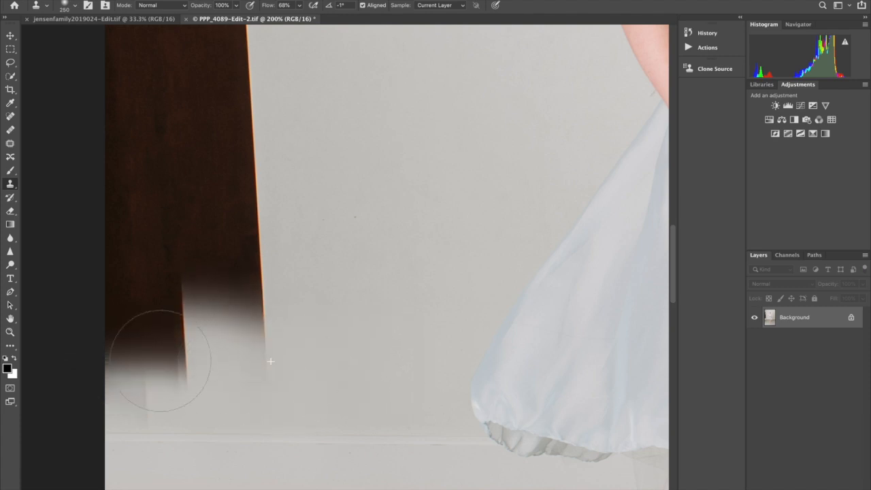
left_click(417, 308)
mouse_move(231, 292)
left_mouse_down()
mouse_move(146, 310)
mouse_move(156, 245)
mouse_move(260, 220)
mouse_move(285, 179)
mouse_move(257, 184)
mouse_move(230, 140)
left_mouse_up()
scroll(231, 140, "up", 3)
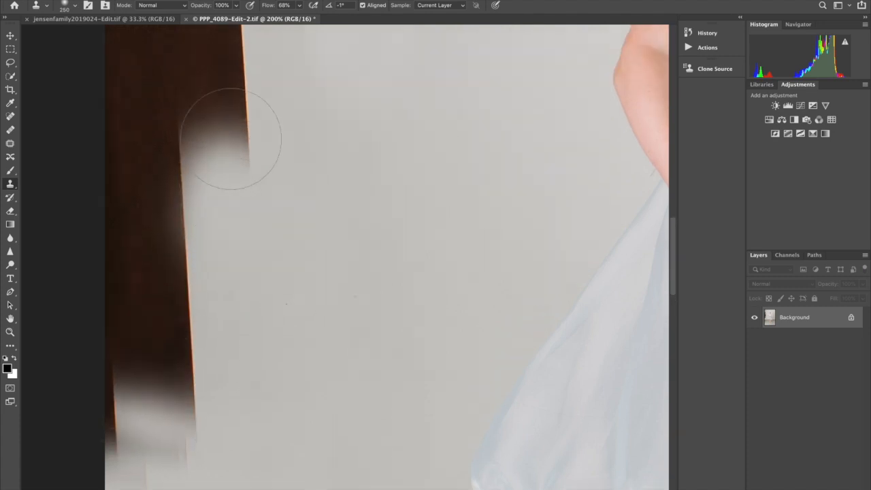
scroll(231, 139, "up", 4)
mouse_move(250, 267)
left_mouse_down()
mouse_move(252, 106)
mouse_move(280, 282)
mouse_move(262, 48)
mouse_move(225, 152)
mouse_move(220, 84)
left_mouse_up()
- Clone the wall over the door's top portion and the beige area directly above it
scroll(331, 200, "up", 10)
mouse_move(206, 395)
left_mouse_down()
mouse_move(214, 132)
mouse_move(263, 260)
mouse_move(208, 63)
mouse_move(224, 332)
mouse_move(218, 125)
mouse_move(230, 148)
left_mouse_up()
left_click(358, 197, "alt")
mouse_move(240, 197)
left_mouse_down()
mouse_move(116, 282)
mouse_move(165, 295)
mouse_move(156, 68)
mouse_move(147, 139)
mouse_move(165, 59)
mouse_move(218, 69)
mouse_move(204, 49)
mouse_move(181, 98)
left_mouse_up()
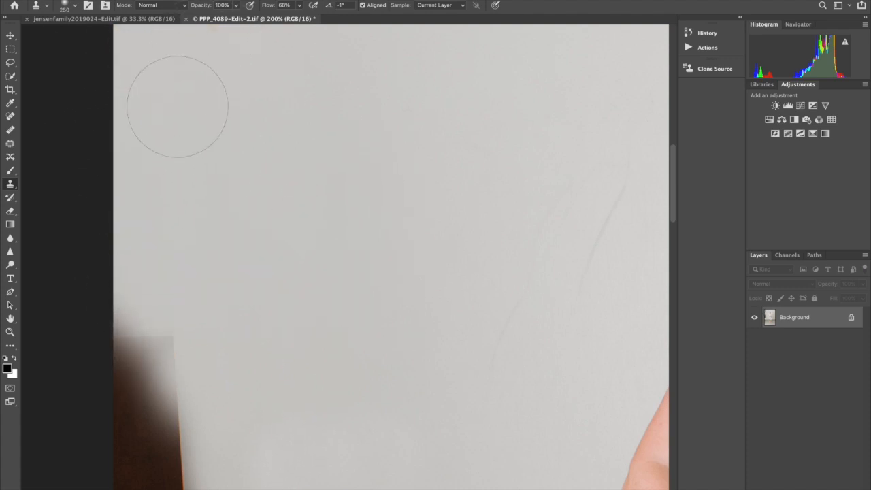
- Sample the light grey wall colour and paint it over the dark door's top with the Brush, reducing its size from 400 to 200 px
left_click(10, 173)
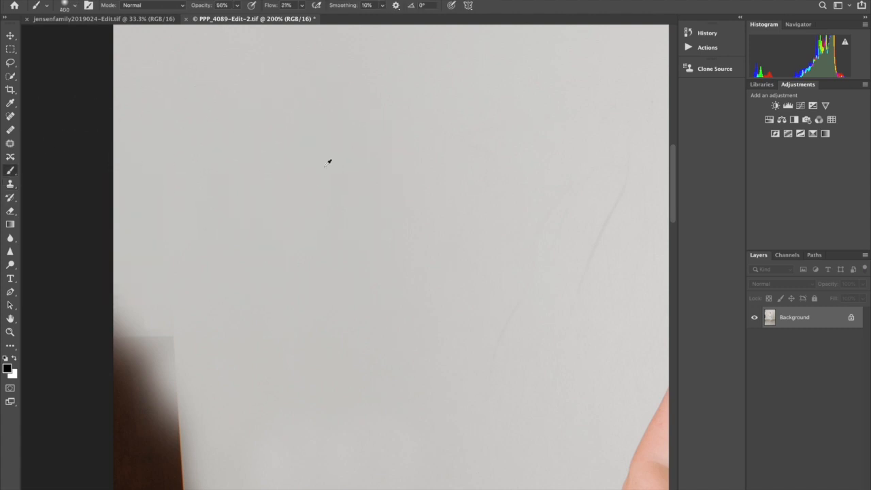
left_click(329, 162, "alt")
left_click(329, 162, "alt")
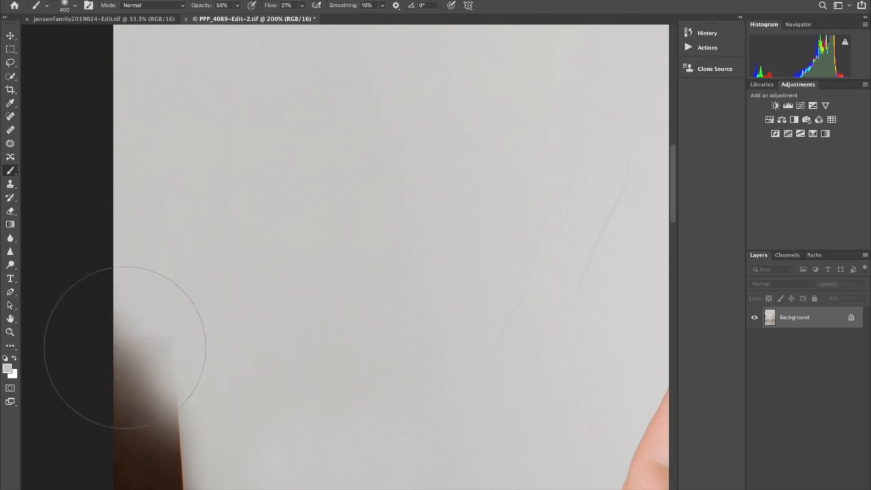
left_click_drag(130, 328, 195, 332)
key("bracketleft")
key("bracketleft")
key("bracketleft")
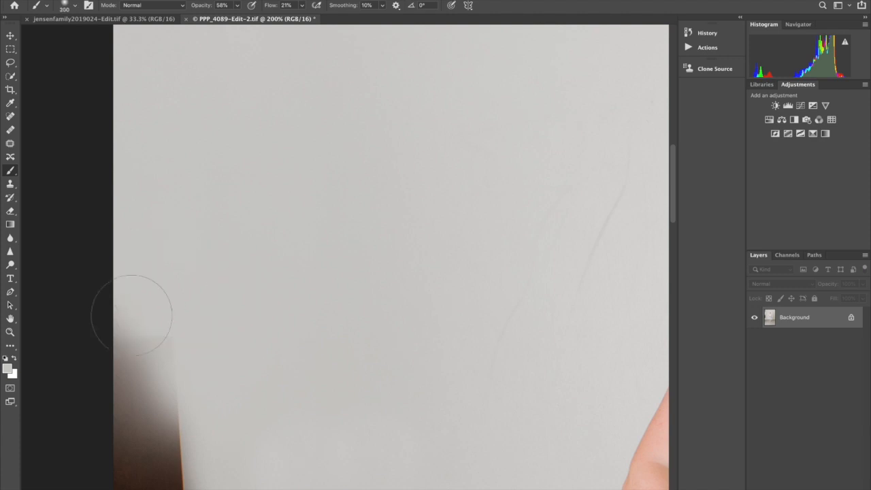
- Paint the light grey wall colour over the lower end of the beige strip above the door with a 400 px Brush
scroll(126, 109, "up", 4)
scroll(126, 109, "up", 4)
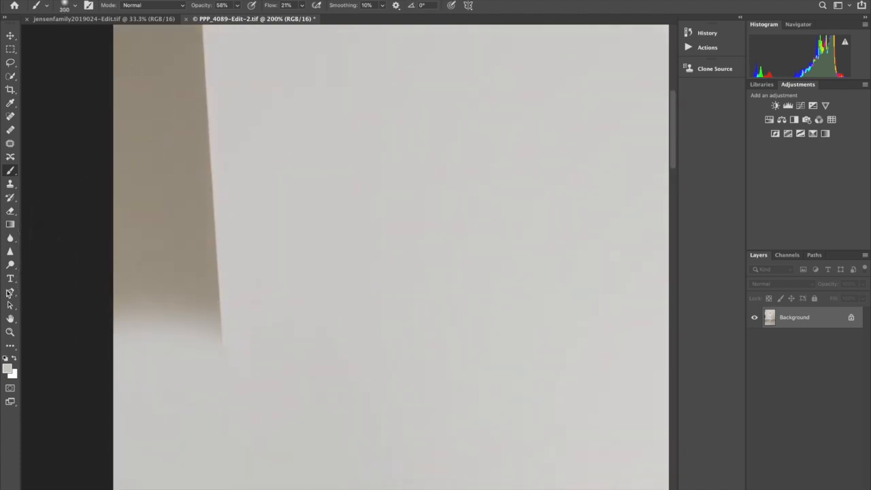
left_click(10, 331)
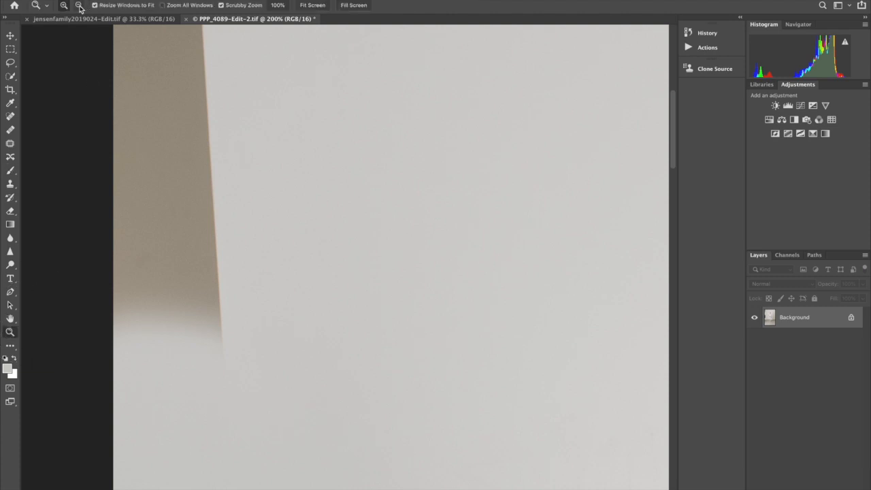
left_click(214, 115, "alt")
left_click(214, 114, "alt")
scroll(215, 109, "down", 2)
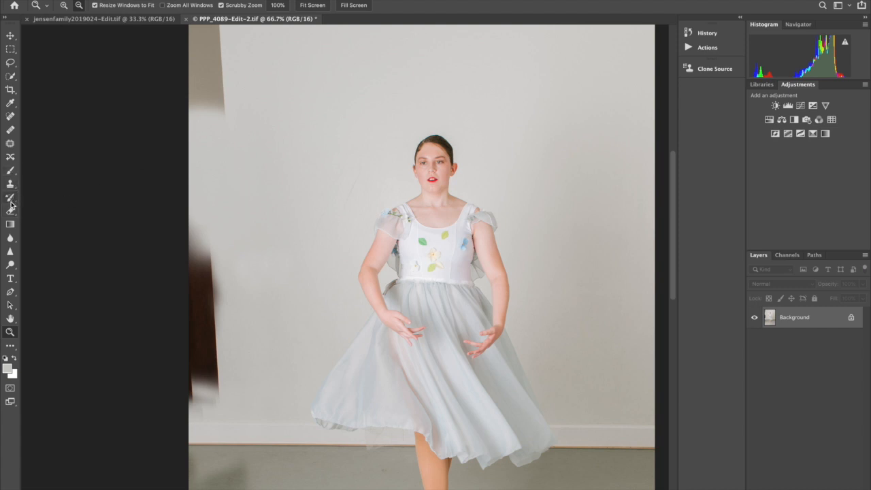
left_click(11, 169)
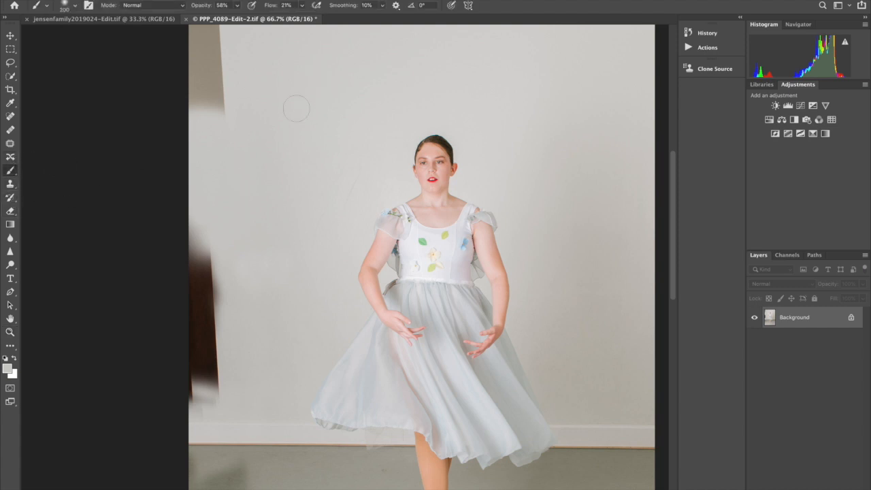
mouse_move(239, 94)
left_mouse_down()
mouse_move(200, 116)
mouse_move(218, 122)
mouse_move(188, 109)
mouse_move(222, 118)
left_mouse_up()
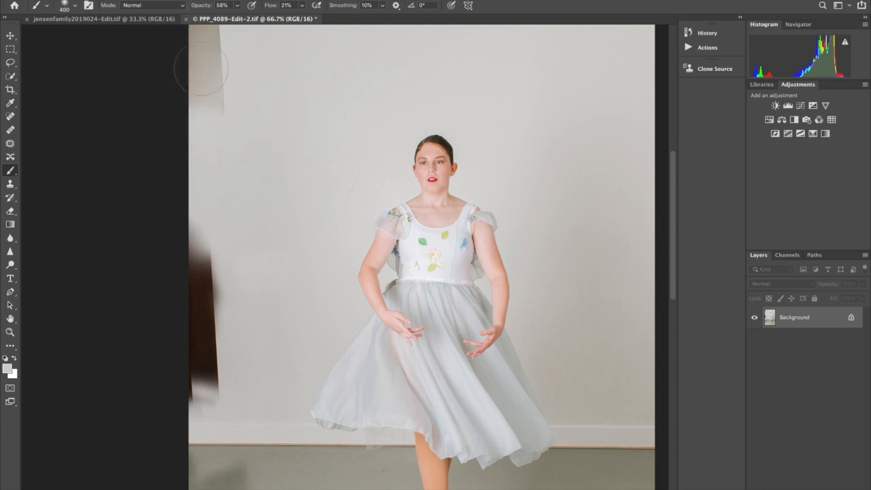
- Set the Brush flow to 45% and opacity to 79%, and paint over the remaining beige strip and dark door up to the photo's upper edge
left_click(302, 5)
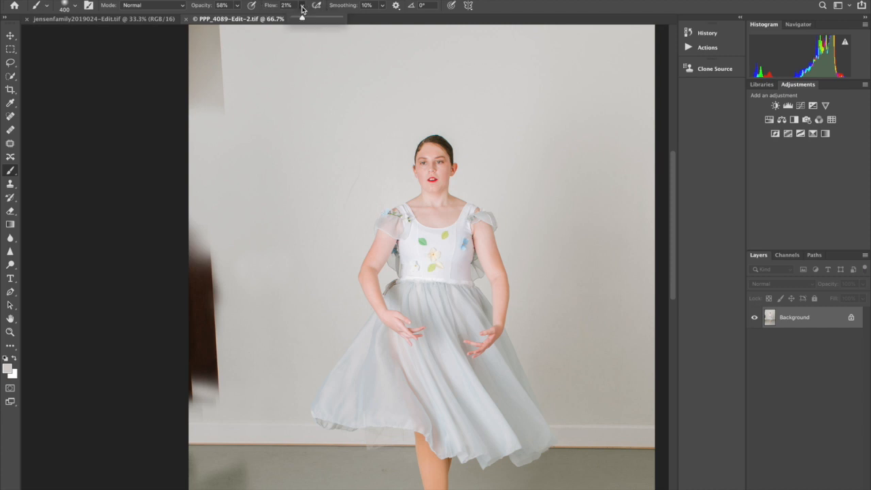
left_click_drag(301, 18, 314, 19)
mouse_move(229, 76)
left_mouse_down()
mouse_move(215, 122)
mouse_move(213, 34)
mouse_move(218, 92)
left_mouse_up()
left_click(239, 5)
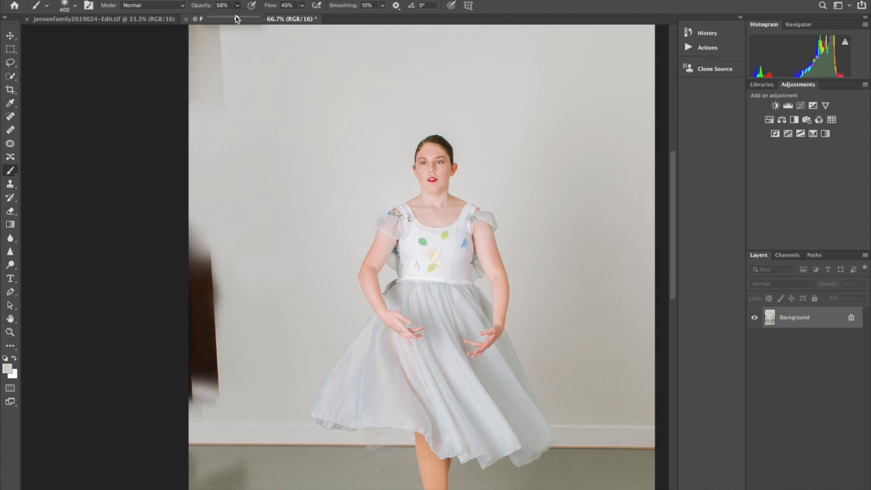
mouse_move(237, 21)
left_mouse_down()
mouse_move(248, 21)
mouse_move(215, 23)
left_mouse_up()
mouse_move(203, 232)
left_mouse_down()
mouse_move(200, 340)
mouse_move(215, 333)
mouse_move(179, 279)
mouse_move(184, 262)
mouse_move(205, 360)
mouse_move(176, 390)
left_mouse_up()
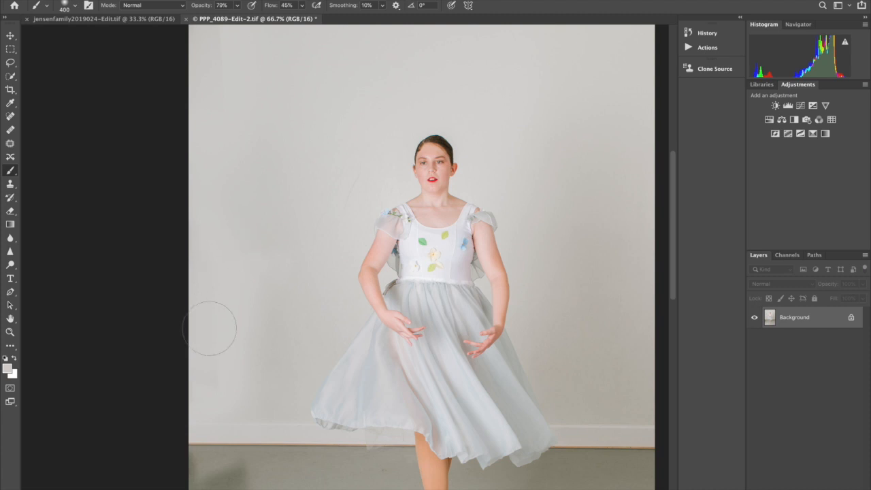
scroll(210, 321, "up", 5)
mouse_move(209, 272)
left_mouse_down()
mouse_move(205, 205)
mouse_move(230, 245)
mouse_move(199, 251)
mouse_move(193, 224)
left_mouse_up()
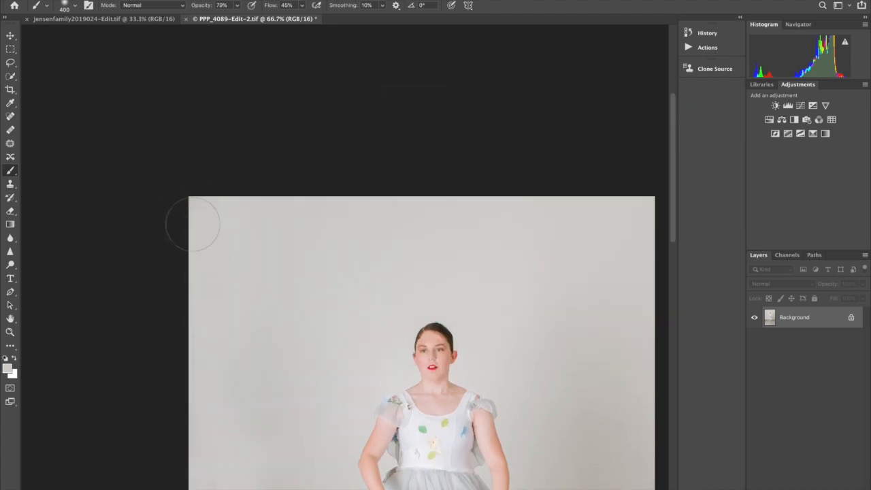
- Set the Brush to 31% opacity and 19% flow, sample the grey floor, and paint over the dark patch on the floor near the photo's edge
left_click(10, 333)
left_click(330, 326, "alt")
left_click(330, 326, "alt")
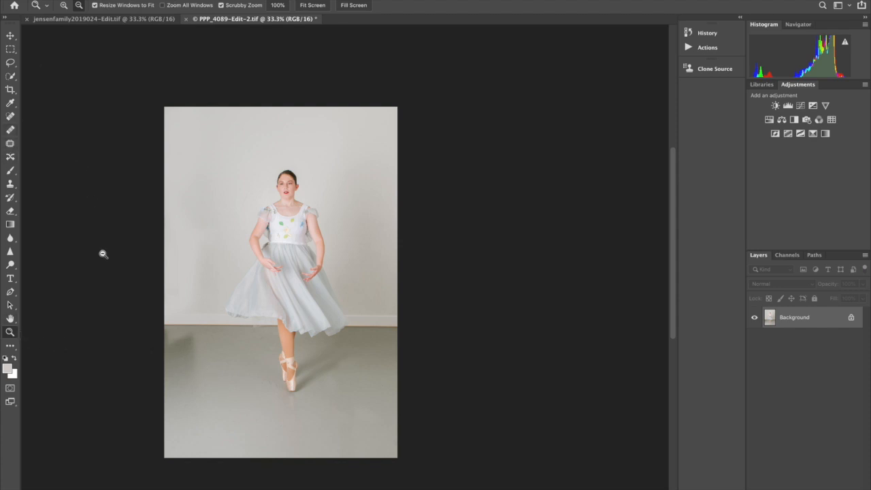
left_click(12, 172)
left_click(238, 6)
left_click_drag(237, 18, 214, 23)
left_click(303, 6)
left_click_drag(303, 20, 291, 21)
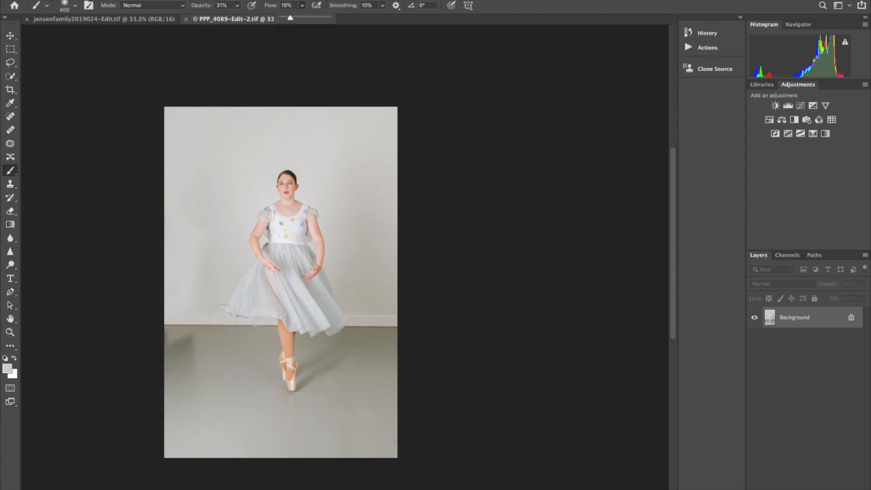
left_click(223, 354)
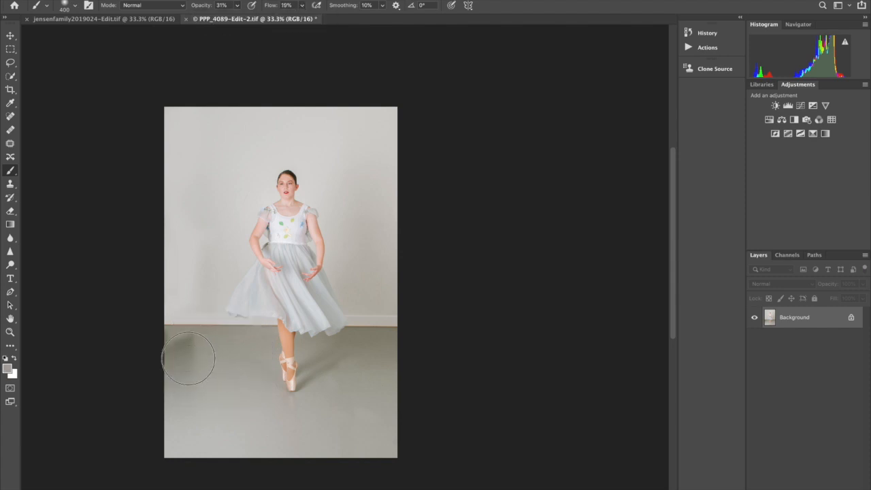
mouse_move(171, 345)
left_mouse_down()
mouse_move(228, 369)
mouse_move(194, 350)
mouse_move(171, 350)
mouse_move(201, 350)
mouse_move(178, 340)
mouse_move(199, 347)
mouse_move(185, 342)
mouse_move(185, 359)
mouse_move(192, 336)
mouse_move(176, 350)
mouse_move(194, 344)
mouse_move(170, 344)
mouse_move(223, 351)
mouse_move(176, 350)
mouse_move(205, 350)
mouse_move(164, 337)
mouse_move(208, 352)
mouse_move(165, 346)
mouse_move(183, 368)
left_mouse_up()
left_click(223, 371, "alt")
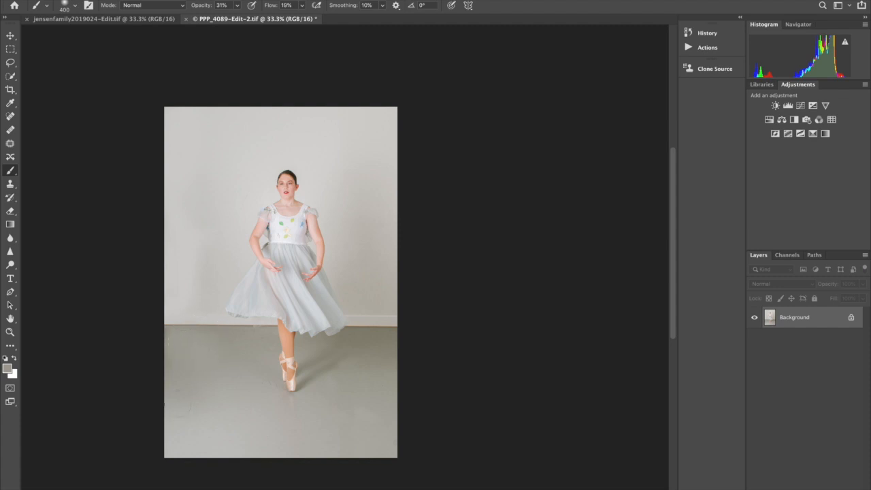
- Reduce the Brush to 35 px, sample the ballerina's forehead skin tone, and paint it over the area between her eyebrows
left_click(10, 331)
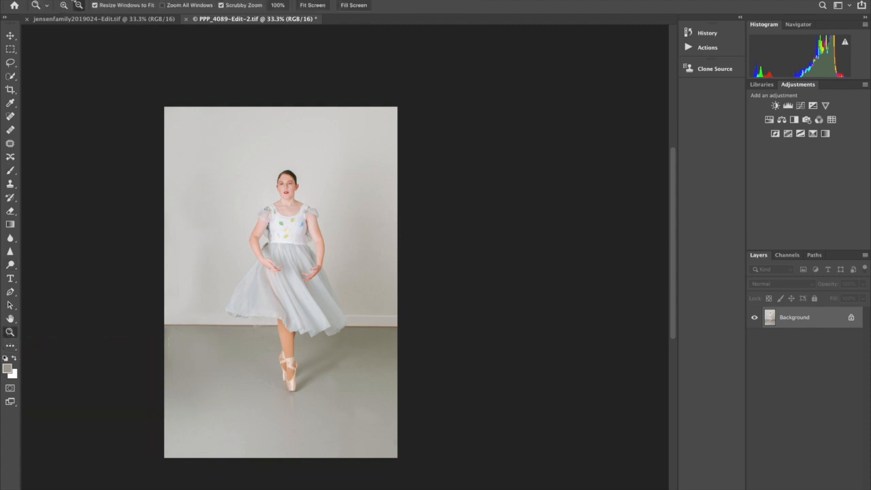
left_click(287, 166)
left_click(299, 241)
left_click(246, 155)
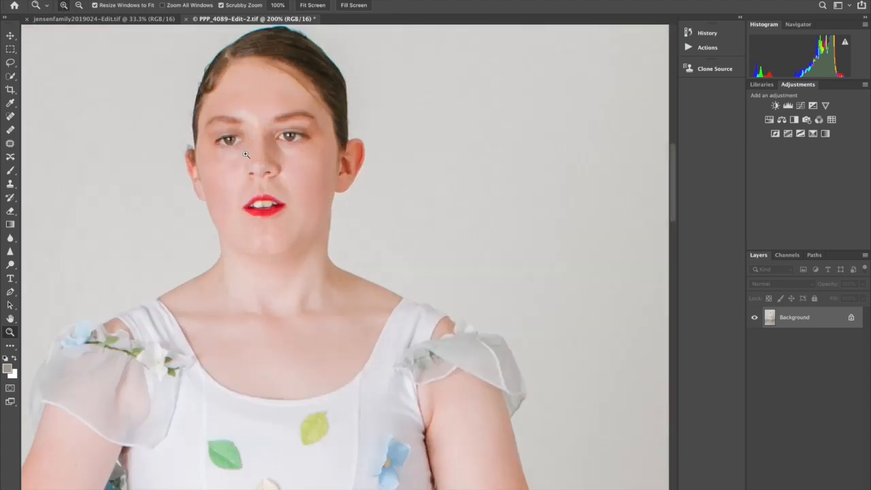
left_click(246, 154)
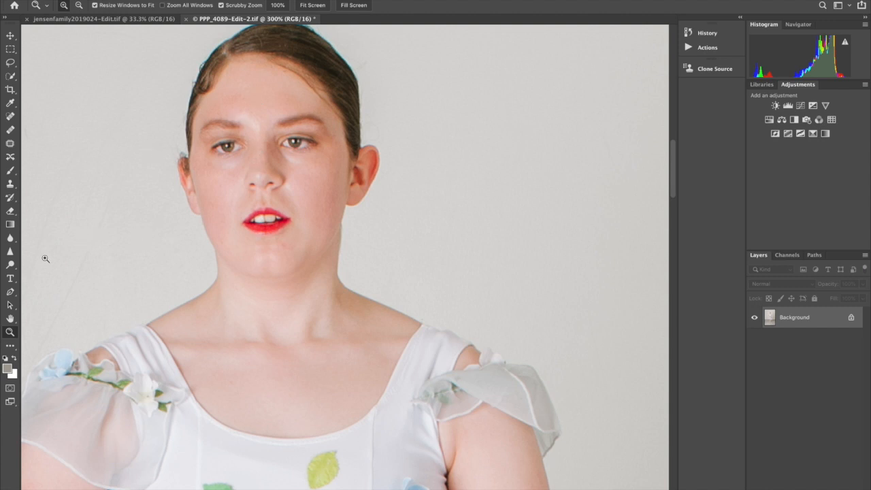
left_click(11, 170)
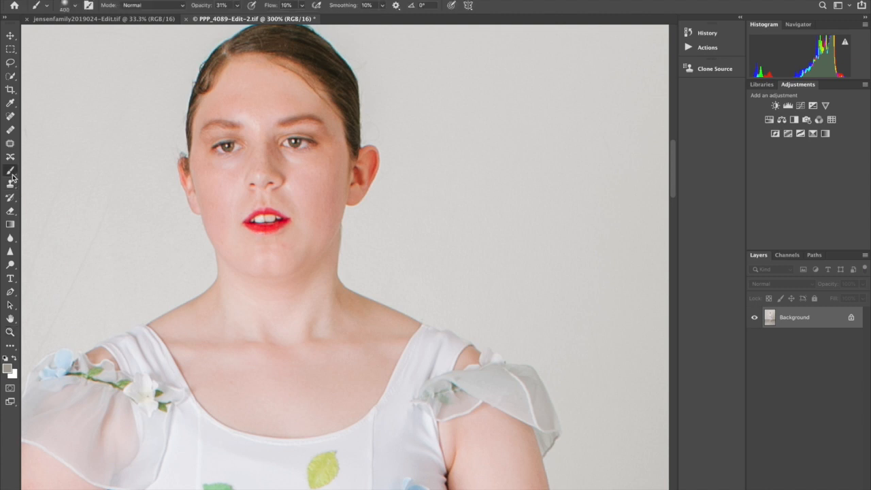
key("bracketleft")
key("bracketleft")
key("bracketleft")
key("bracketleft")
key("bracketleft")
key("bracketleft")
key("bracketleft")
key("bracketleft")
left_click(253, 100, "alt")
mouse_move(250, 107)
left_mouse_down()
mouse_move(240, 113)
mouse_move(253, 113)
mouse_move(255, 97)
mouse_move(261, 114)
mouse_move(241, 110)
mouse_move(259, 115)
mouse_move(257, 123)
left_mouse_up()
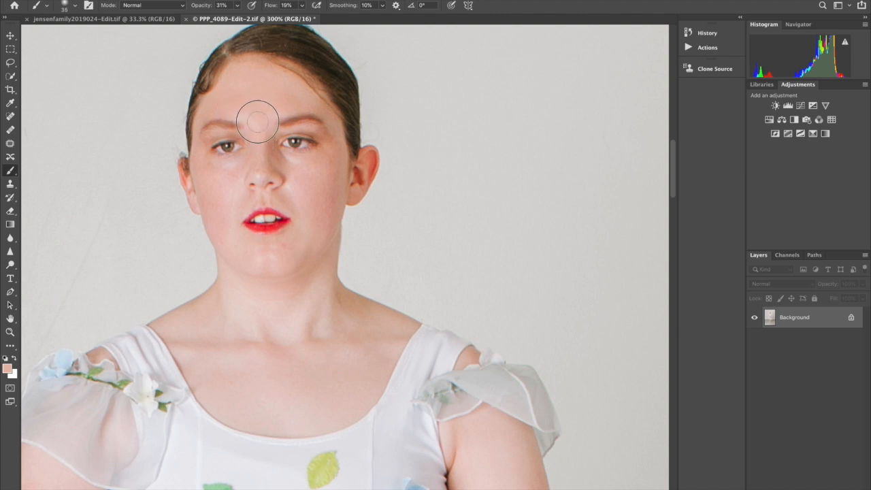
- Brush skin tone softly over the ballerina's cheeks, nose, chin and forehead to even out the face
mouse_move(307, 169)
left_mouse_down()
mouse_move(283, 164)
mouse_move(305, 169)
mouse_move(281, 161)
mouse_move(291, 191)
left_mouse_up()
mouse_move(244, 164)
left_mouse_down()
mouse_move(210, 167)
mouse_move(229, 171)
mouse_move(227, 201)
left_mouse_up()
left_click(233, 173)
left_click_drag(264, 172, 265, 173)
mouse_move(276, 256)
left_mouse_down()
mouse_move(252, 253)
mouse_move(265, 258)
left_mouse_up()
mouse_move(294, 184)
left_mouse_down()
mouse_move(286, 158)
mouse_move(319, 174)
mouse_move(297, 166)
left_mouse_up()
mouse_move(262, 106)
left_mouse_down()
mouse_move(229, 114)
mouse_move(260, 124)
mouse_move(288, 92)
left_mouse_up()
right_click(234, 170)
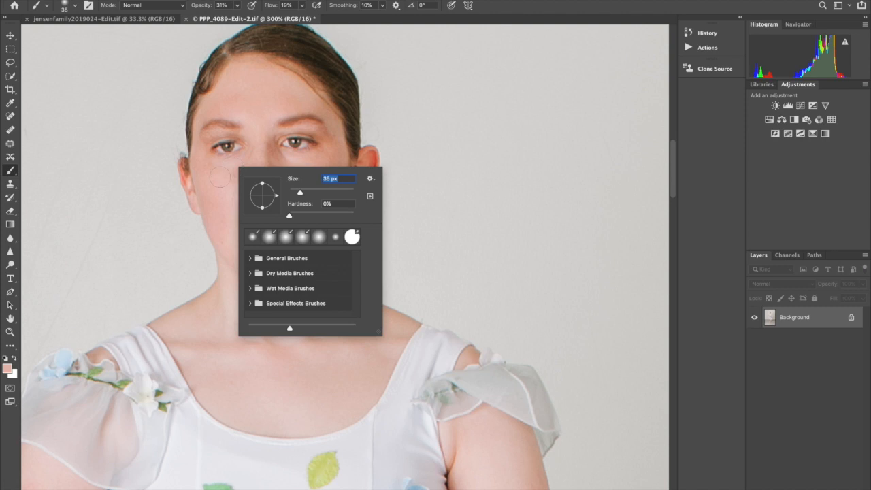
left_click(220, 177)
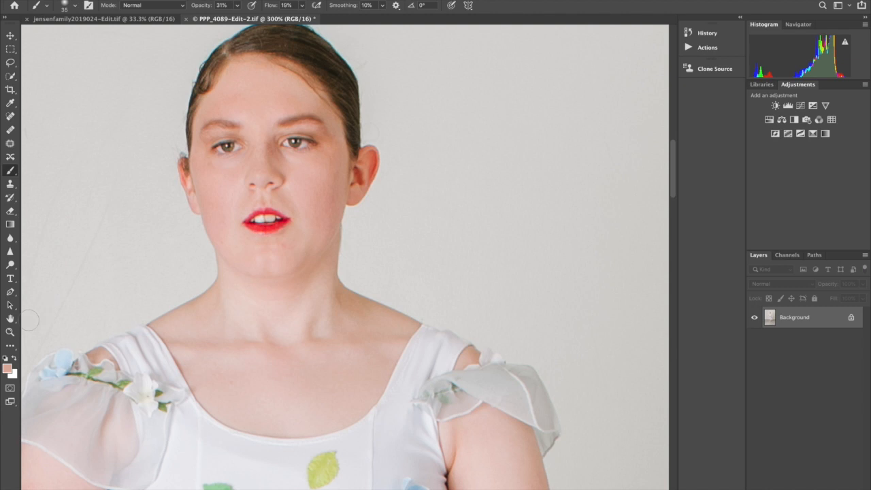
- Sample the wall colour, paint it over the wall above the baseboard beside the skirt with a 250 px Brush, and save the photo
left_click(10, 332)
left_click(79, 6)
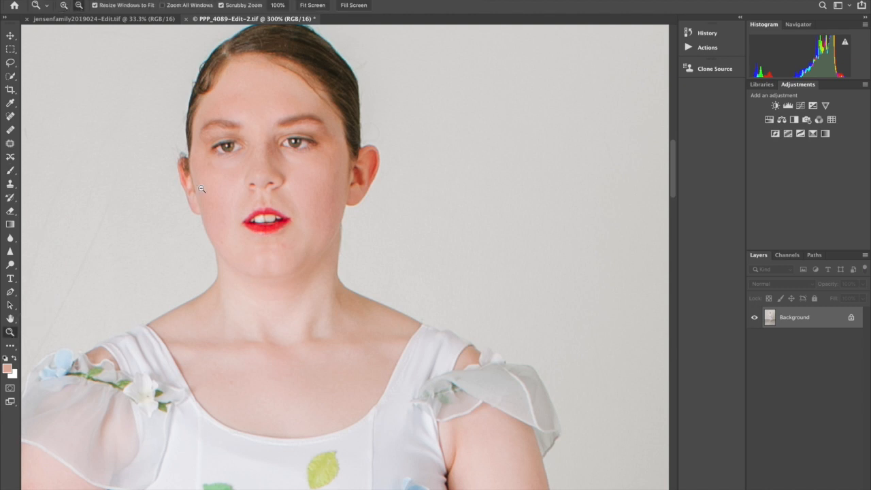
left_click(202, 189)
left_click(202, 189)
left_click(201, 189)
left_click(202, 189)
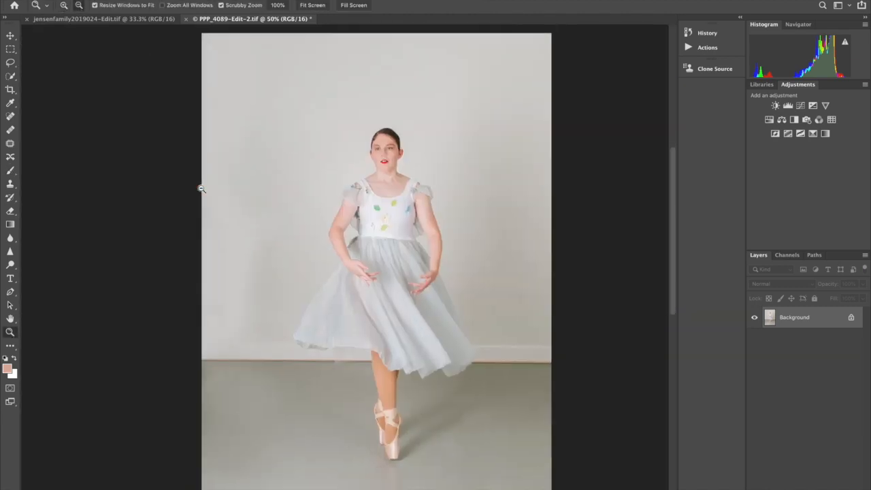
left_click(323, 249)
left_click(322, 250)
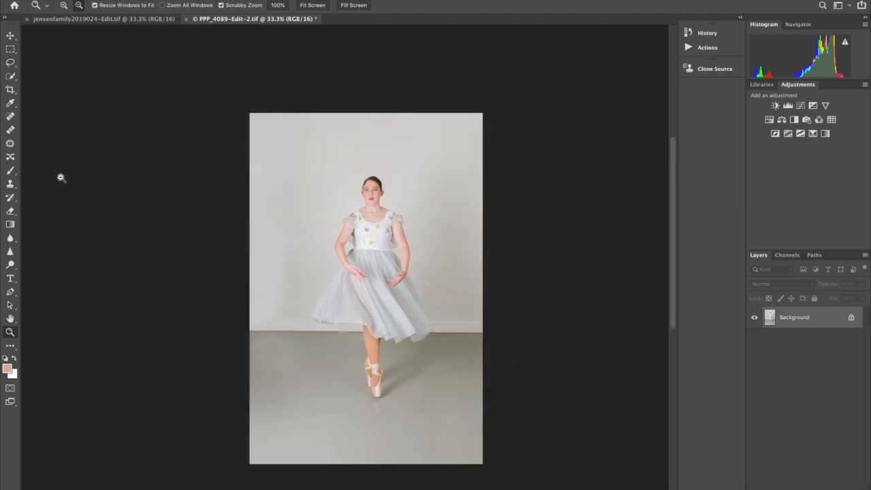
left_click(10, 170)
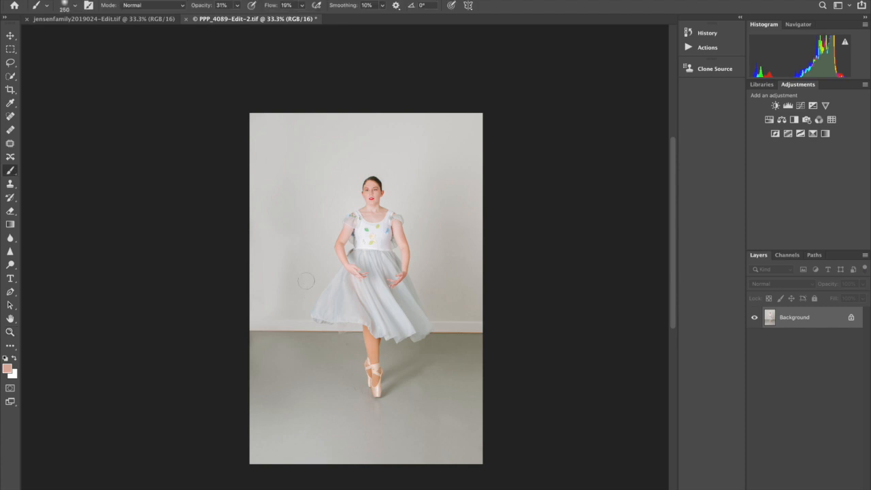
left_click(304, 270, "alt")
left_click_drag(284, 313, 269, 313)
key("super+s")
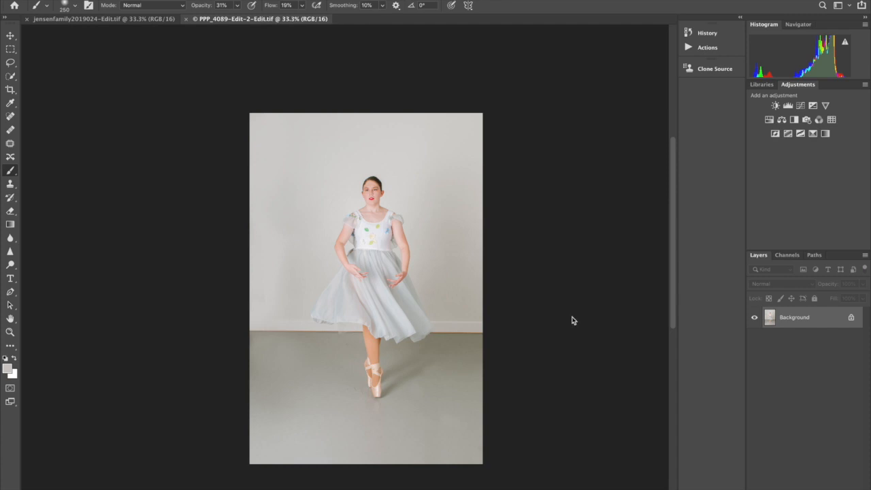
- Switch to Lightroom Classic and compare the retouched PPP_4089-Edit-2-Edit.tif with the original PPP_4089-Edit-2.tif
mouse_move(2, 189)
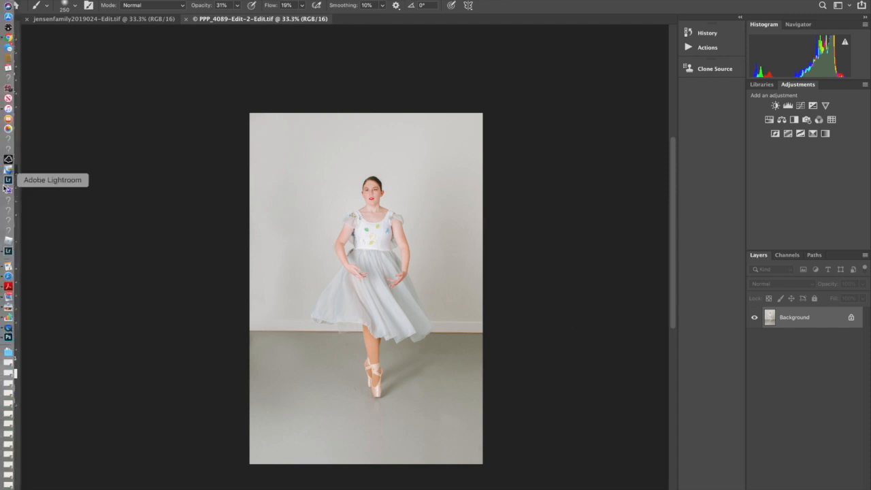
left_click(9, 251)
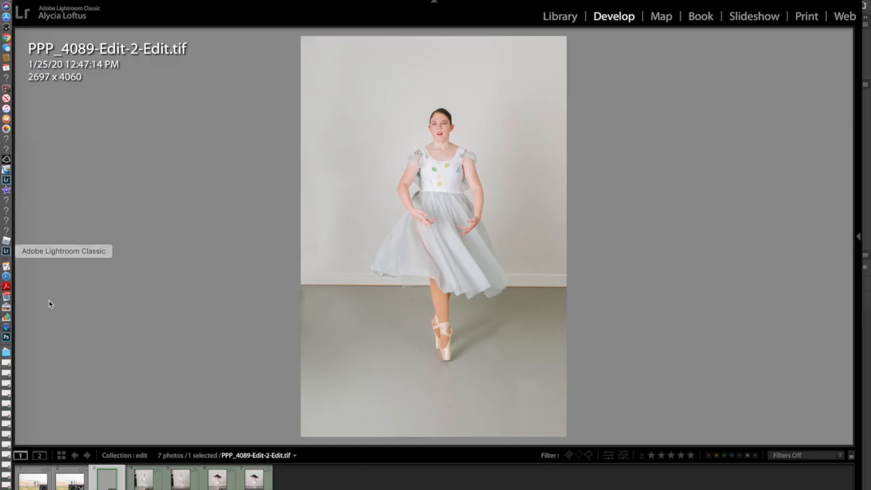
left_click(141, 482)
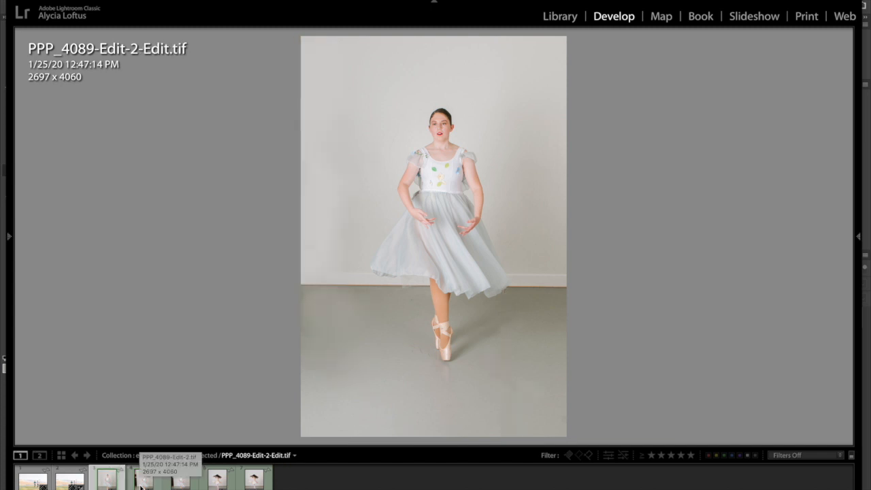
left_click(141, 482)
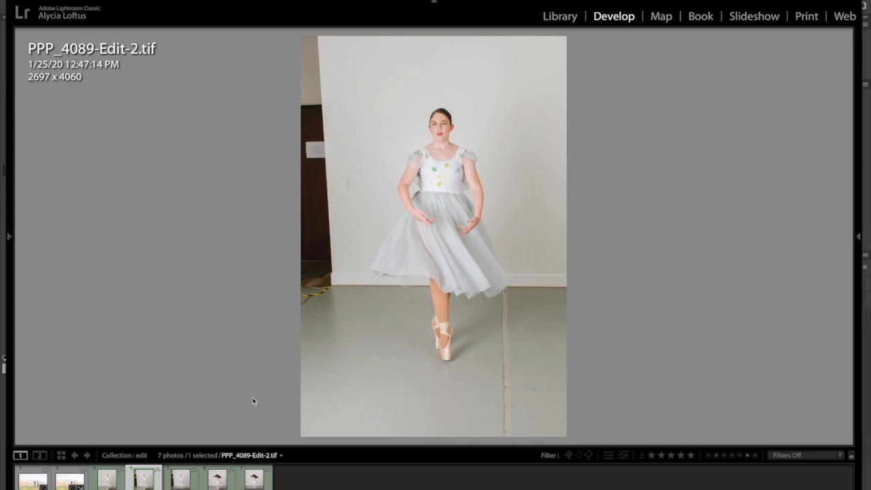
left_click(106, 483)
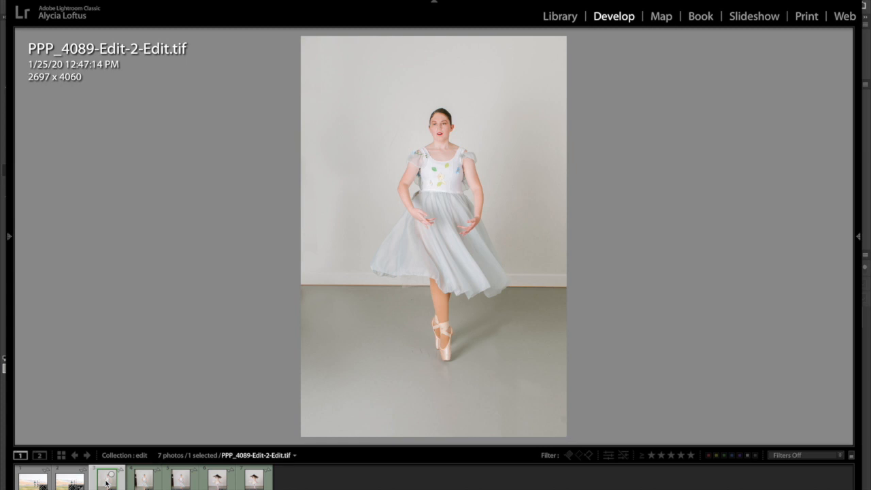
key("Right")
key("Left")
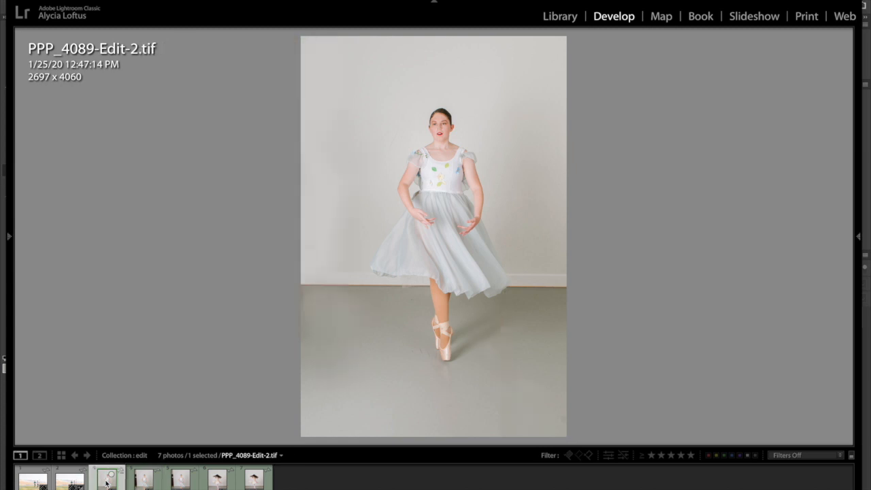
key("Right")
key("Left")
key("Left")
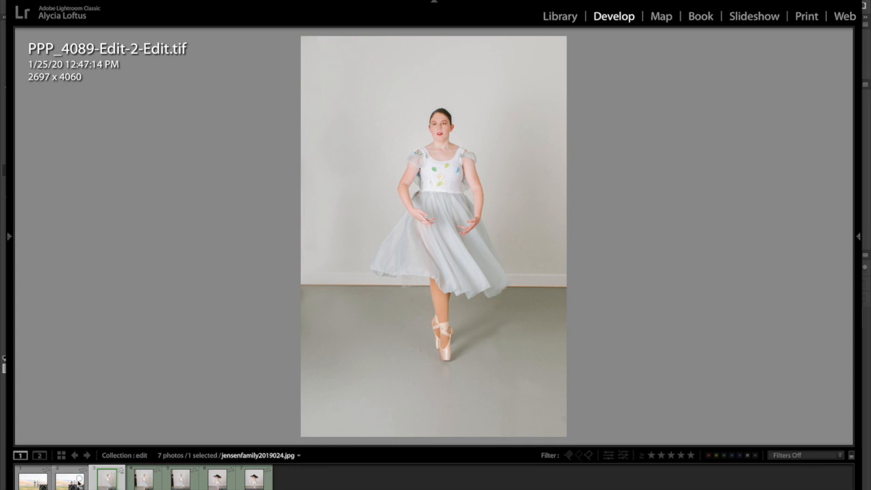
- Switch back to Photoshop and bring up the jensenfamily2019024-Edit.tif document
key("super+Tab")
mouse_move(3, 159)
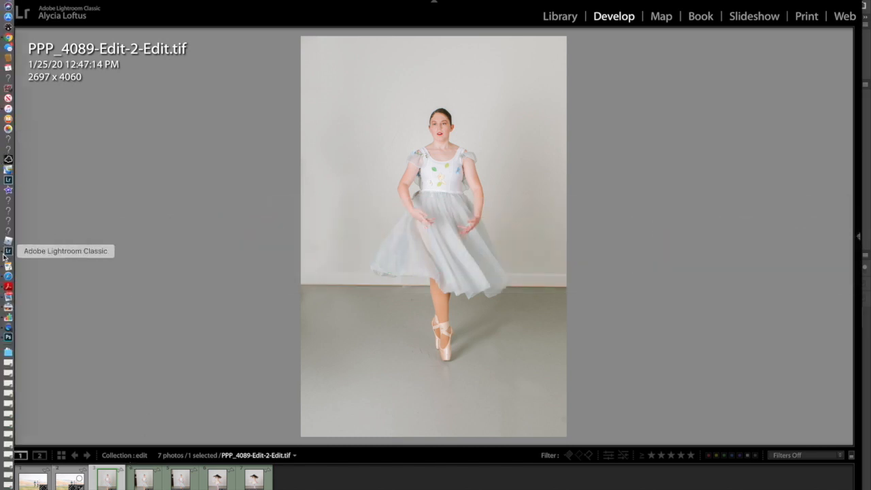
left_click(9, 339)
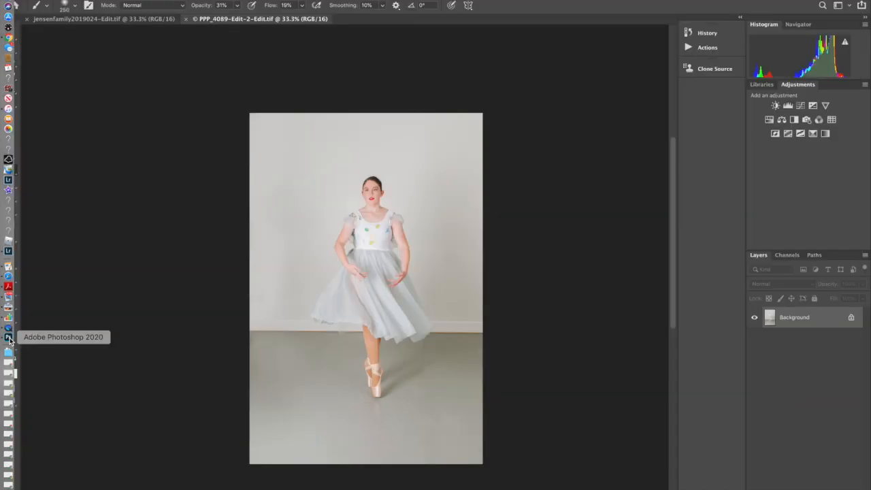
left_click(124, 21)
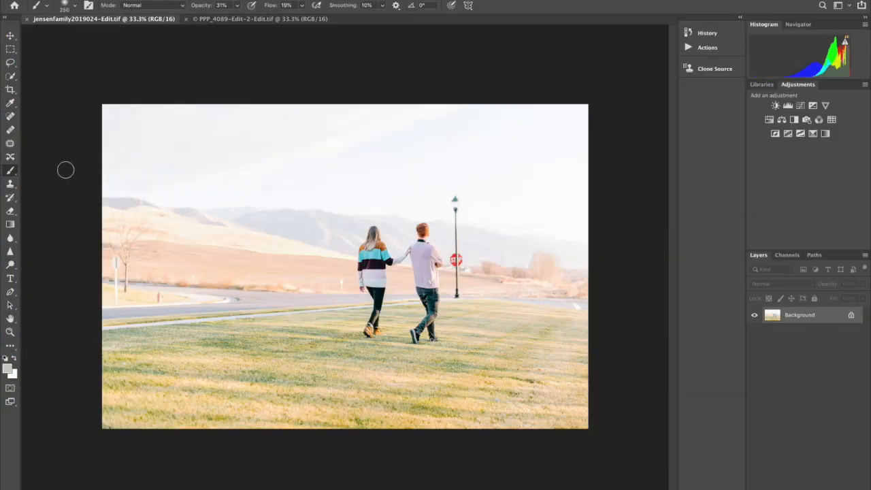
- Remove the lamp post's base with the Clone Stamp at 150 px, covering it with the neighbouring road and grass
left_click(11, 331)
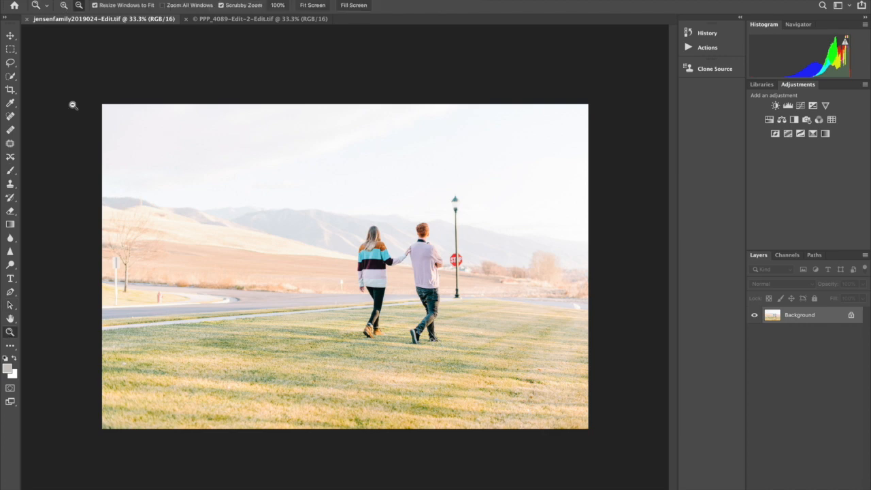
left_click(468, 265)
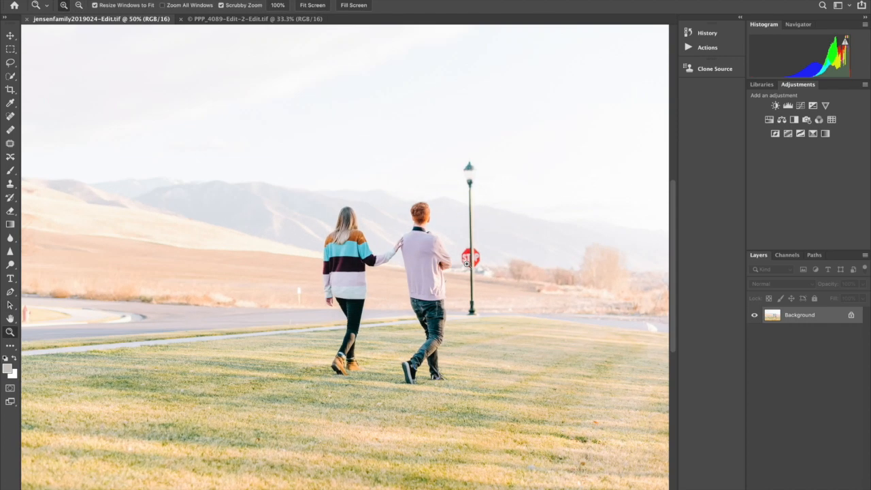
left_click(467, 264)
left_click(467, 264)
left_click(467, 265)
left_click(466, 264)
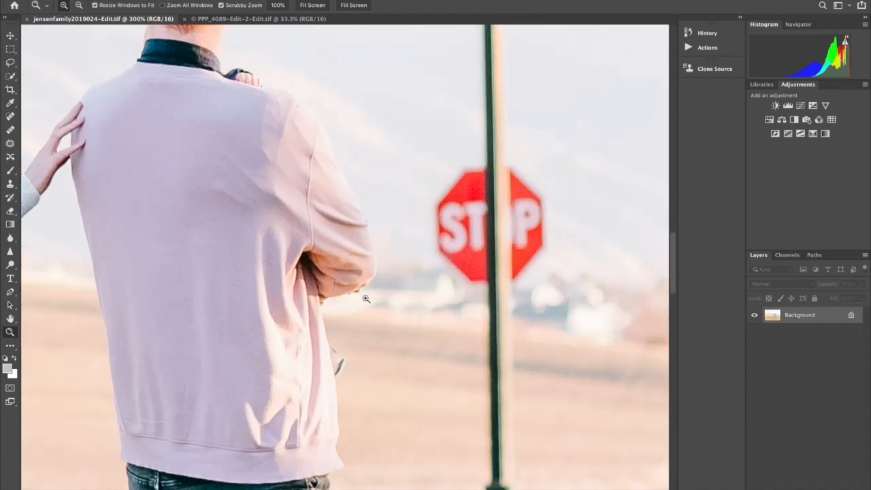
scroll(366, 299, "down", 5)
scroll(366, 298, "right", 2)
scroll(366, 298, "down", 3)
scroll(366, 299, "right", 1)
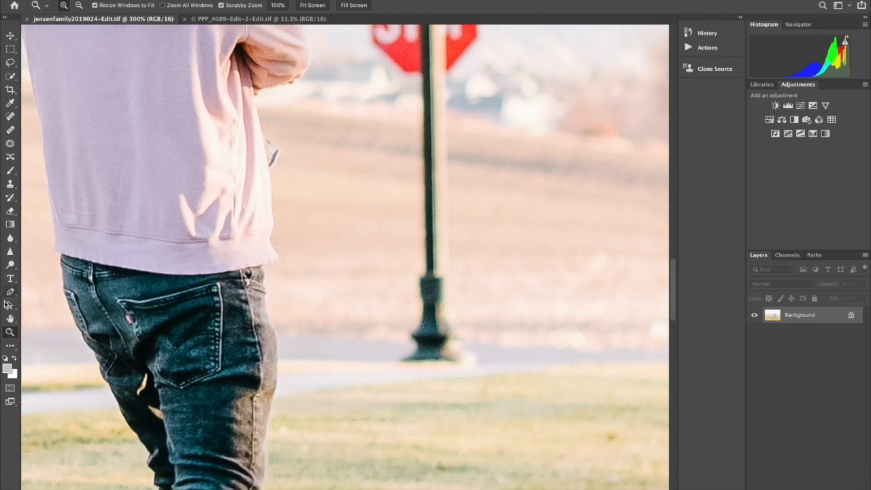
left_click(10, 188)
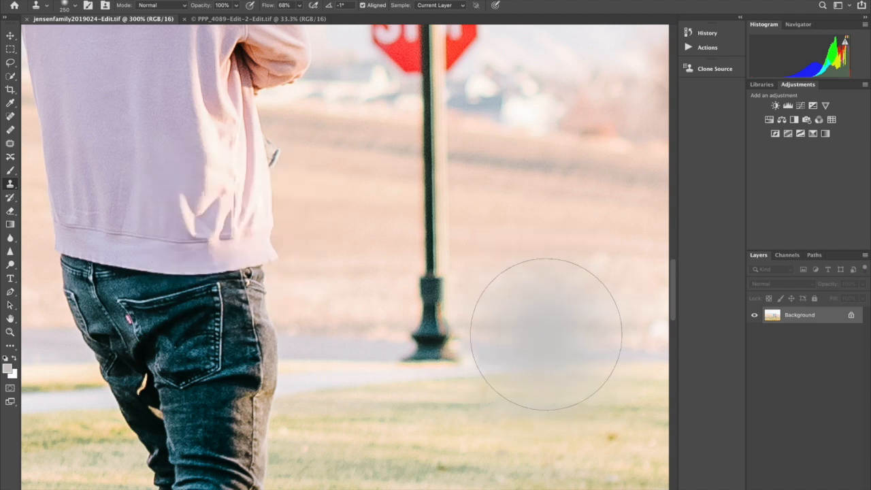
key("bracketleft")
key("bracketleft")
key("bracketleft")
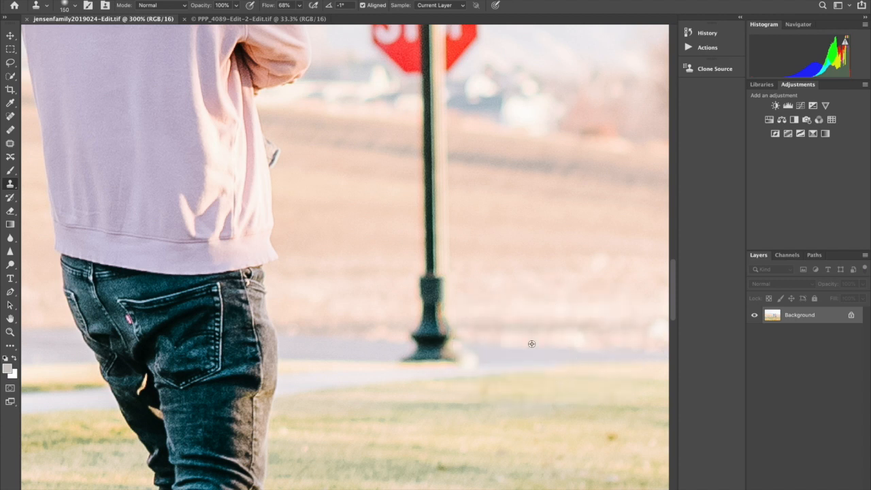
left_click_drag(441, 338, 408, 341)
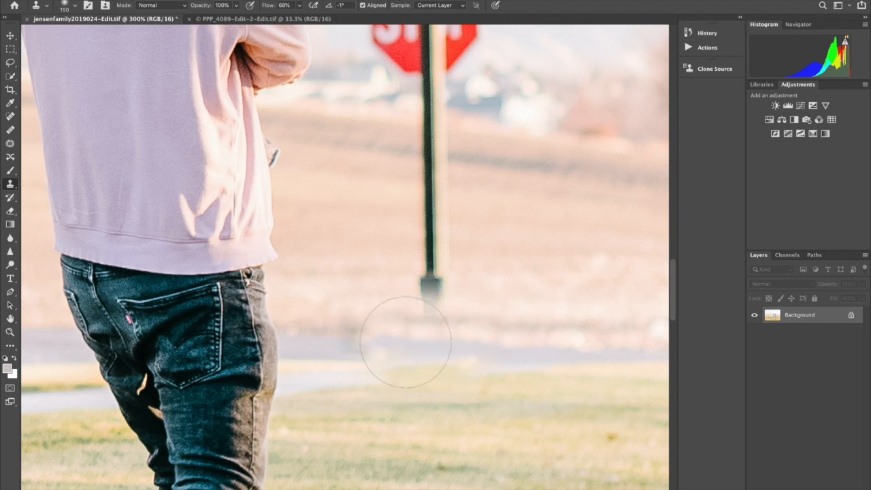
left_click(529, 280, "alt")
mouse_move(529, 277)
left_mouse_down()
mouse_move(426, 280)
mouse_move(423, 294)
mouse_move(340, 291)
mouse_move(399, 295)
left_mouse_up()
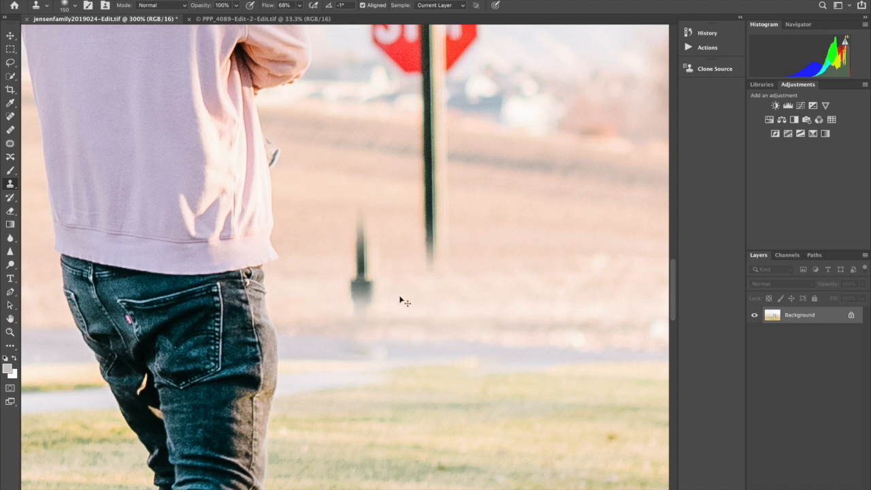
key("ctrl+z")
key("ctrl+z")
key("ctrl+z")
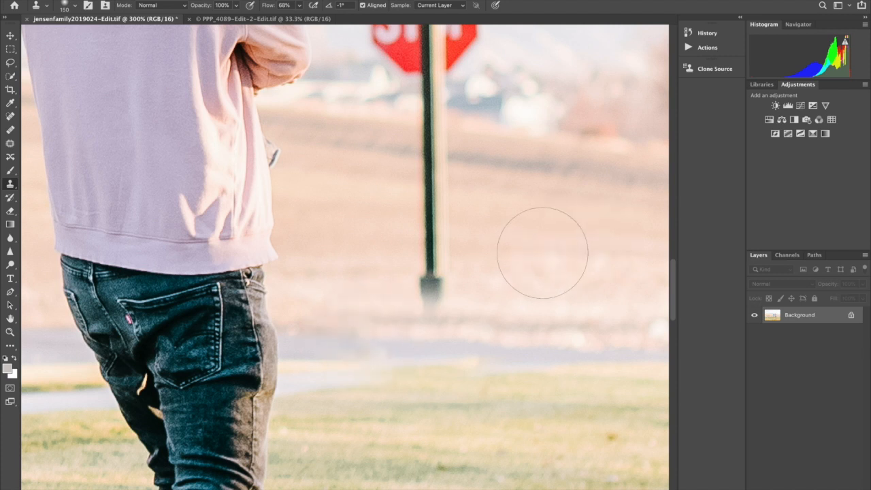
- Clone the adjacent field and distant houses over the lower pole up to the stop sign with a 100 px brush
key("bracketleft")
key("bracketleft")
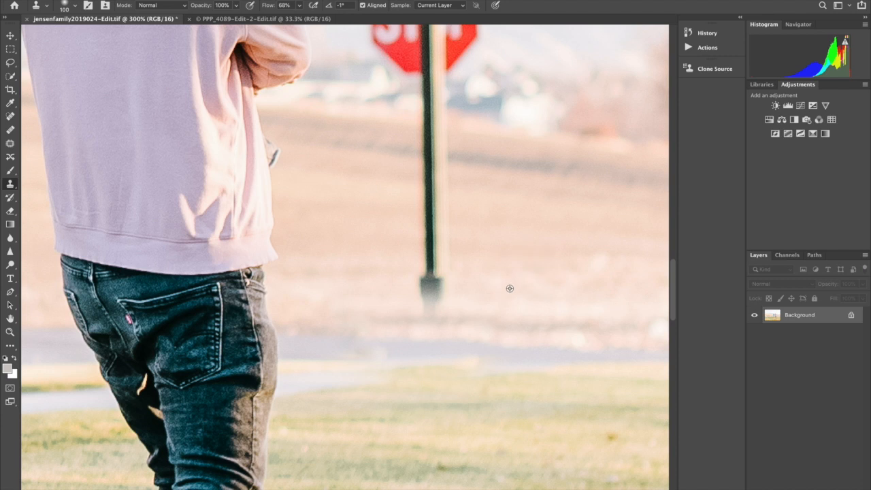
mouse_move(440, 295)
left_mouse_down()
mouse_move(433, 257)
mouse_move(427, 303)
mouse_move(438, 310)
mouse_move(428, 284)
mouse_move(427, 144)
left_mouse_up()
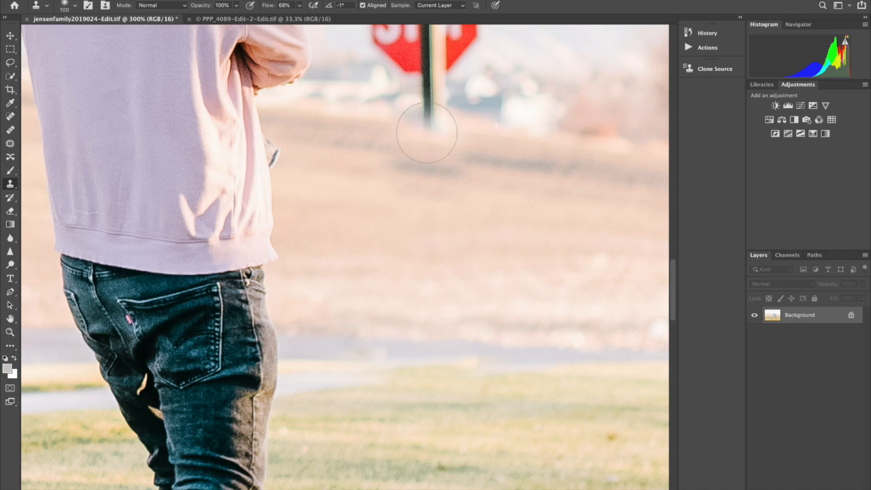
scroll(483, 179, "up", 3)
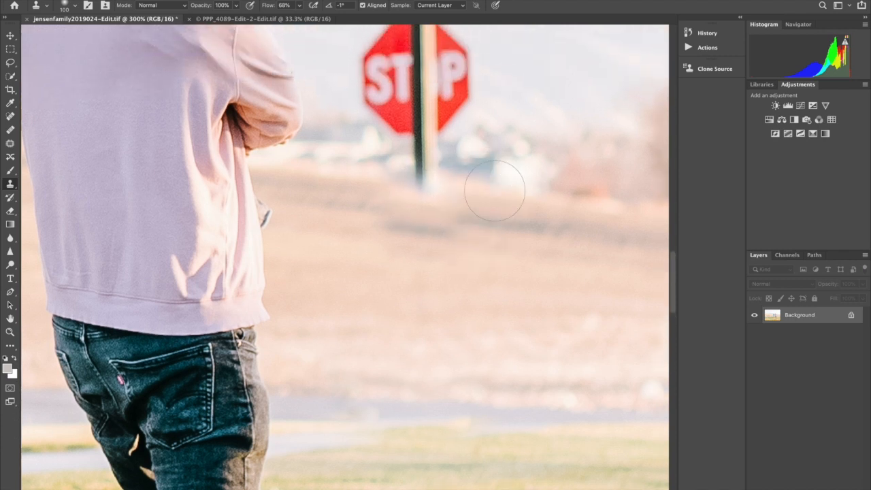
mouse_move(420, 186)
left_mouse_down()
mouse_move(422, 139)
mouse_move(422, 159)
left_mouse_up()
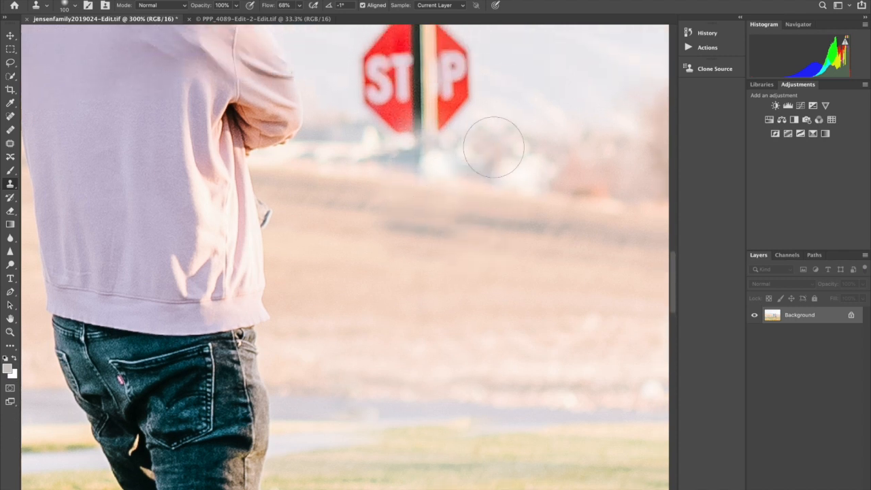
- Clone the hazy mountain background over the stop sign and the pole crossing it, using 150 px and 100 px brushes
scroll(485, 149, "up", 7)
key("bracketright")
key("bracketright")
mouse_move(447, 271)
left_mouse_down()
mouse_move(411, 265)
mouse_move(414, 250)
mouse_move(455, 248)
mouse_move(410, 244)
mouse_move(479, 220)
mouse_move(409, 191)
mouse_move(419, 217)
mouse_move(391, 211)
mouse_move(397, 206)
mouse_move(362, 208)
left_mouse_up()
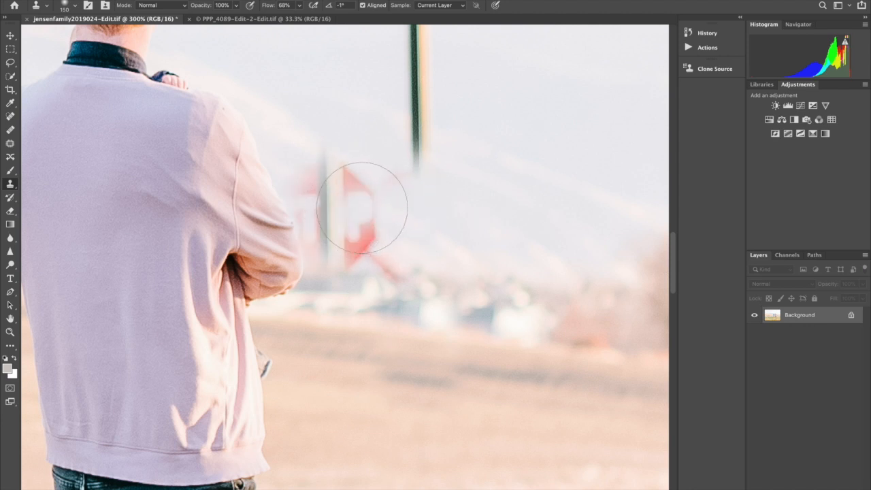
key("super+z")
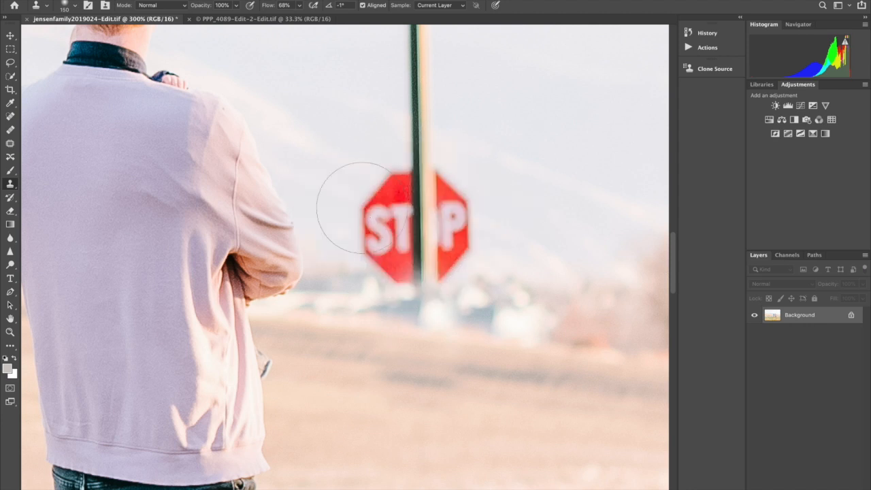
left_click(617, 251, "alt")
left_click(416, 260)
mouse_move(415, 260)
left_mouse_down()
mouse_move(458, 250)
mouse_move(428, 232)
mouse_move(447, 215)
mouse_move(434, 204)
mouse_move(451, 202)
mouse_move(432, 190)
mouse_move(453, 207)
mouse_move(431, 194)
left_mouse_up()
key("bracketleft")
key("bracketleft")
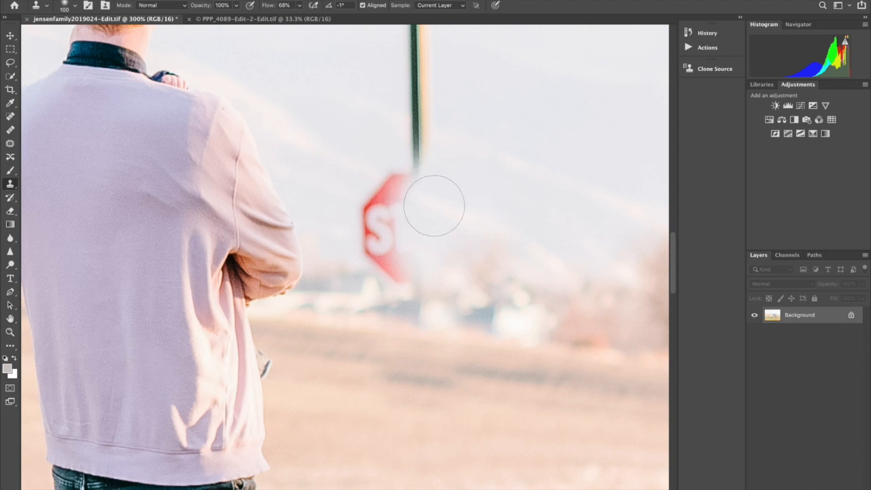
mouse_move(412, 181)
left_mouse_down()
mouse_move(390, 193)
mouse_move(406, 219)
mouse_move(388, 190)
mouse_move(395, 211)
mouse_move(390, 200)
mouse_move(386, 233)
mouse_move(383, 212)
mouse_move(378, 235)
mouse_move(386, 206)
mouse_move(370, 229)
mouse_move(422, 257)
mouse_move(393, 265)
left_mouse_up()
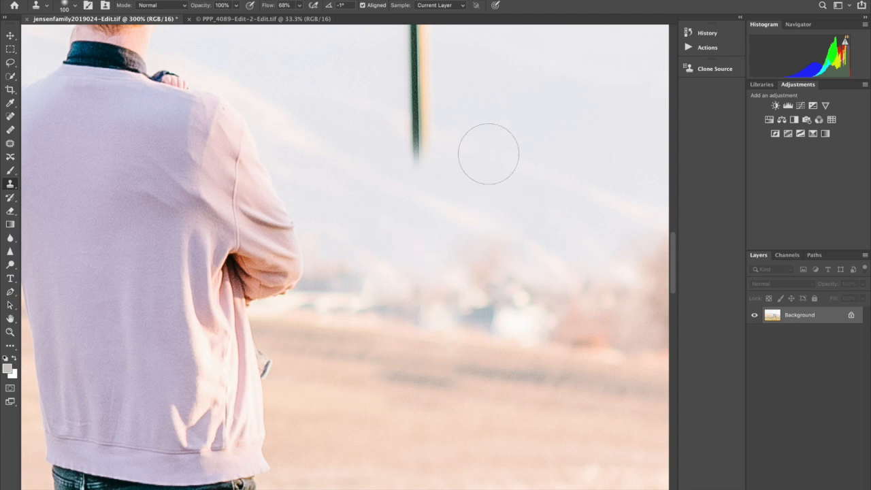
- Clone the hazy mountains and sky over the pole between the removed stop sign and the lamp head
left_click(450, 157, "alt")
mouse_move(426, 151)
left_mouse_down()
mouse_move(423, 76)
mouse_move(403, 143)
left_mouse_up()
scroll(409, 169, "up", 3)
scroll(409, 169, "up", 2)
mouse_move(410, 345)
left_mouse_down()
mouse_move(412, 101)
mouse_move(413, 136)
left_mouse_up()
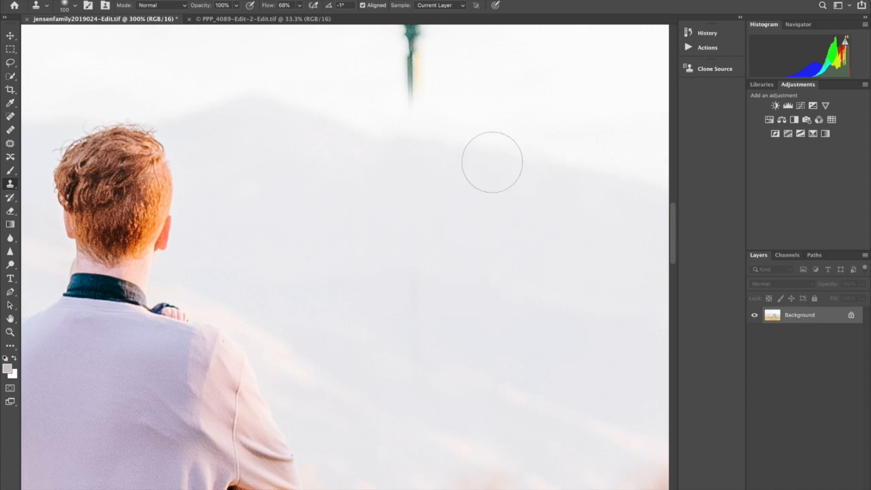
- Clone the pale sky over the lamp head and the short piece of pole remaining beneath it
scroll(503, 344, "down", 5)
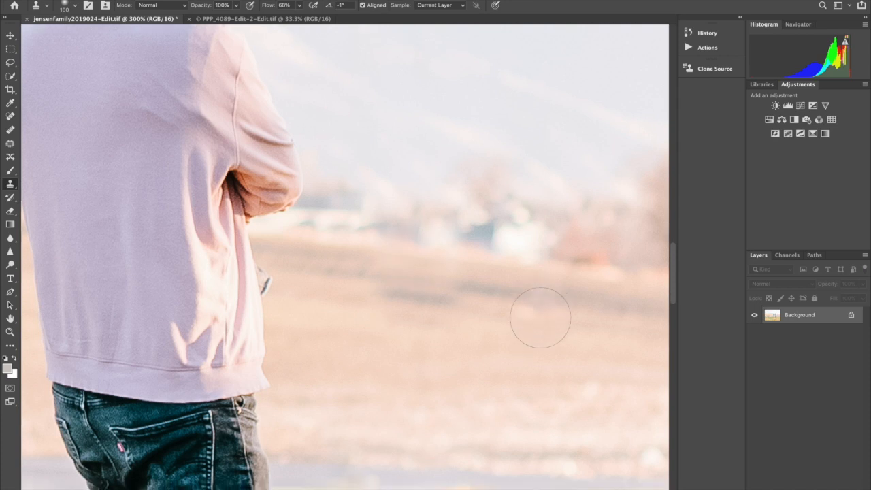
scroll(541, 318, "down", 5)
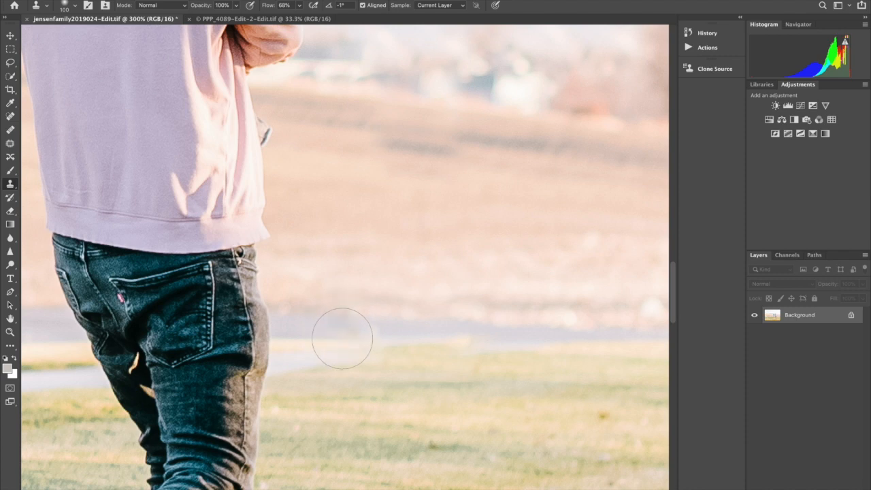
scroll(516, 264, "up", 15)
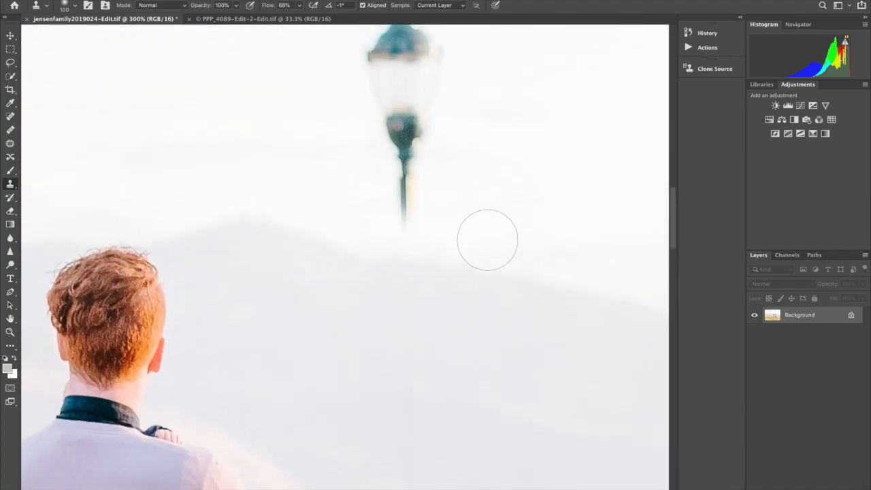
left_click_drag(408, 190, 422, 190)
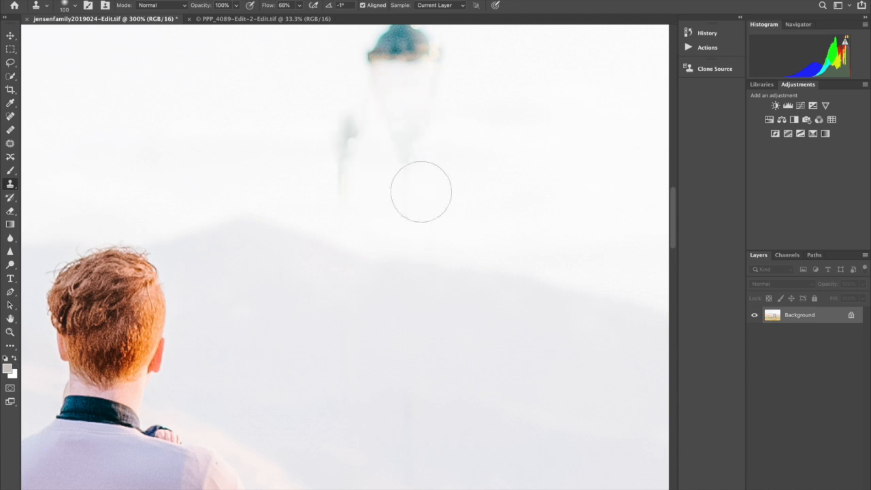
key("ctrl+z")
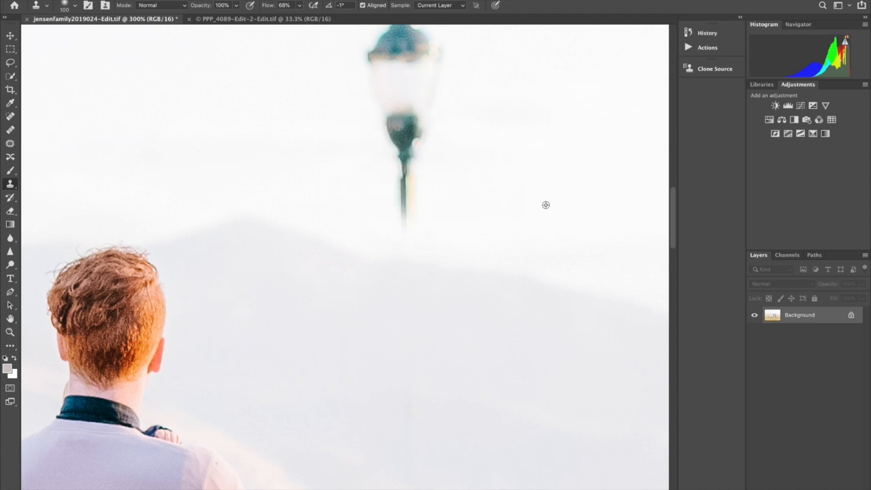
left_click_drag(428, 221, 422, 153)
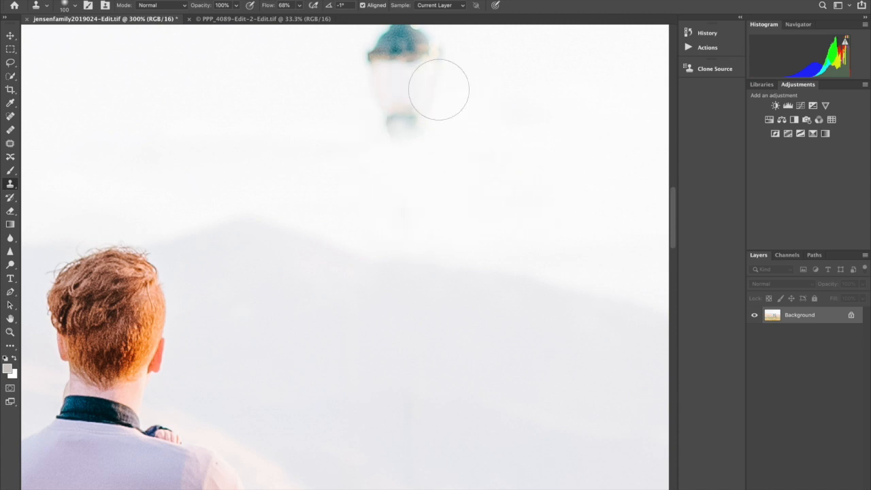
scroll(439, 89, "up", 3)
mouse_move(438, 90)
left_mouse_down()
mouse_move(415, 159)
mouse_move(358, 140)
mouse_move(415, 282)
mouse_move(413, 145)
left_mouse_up()
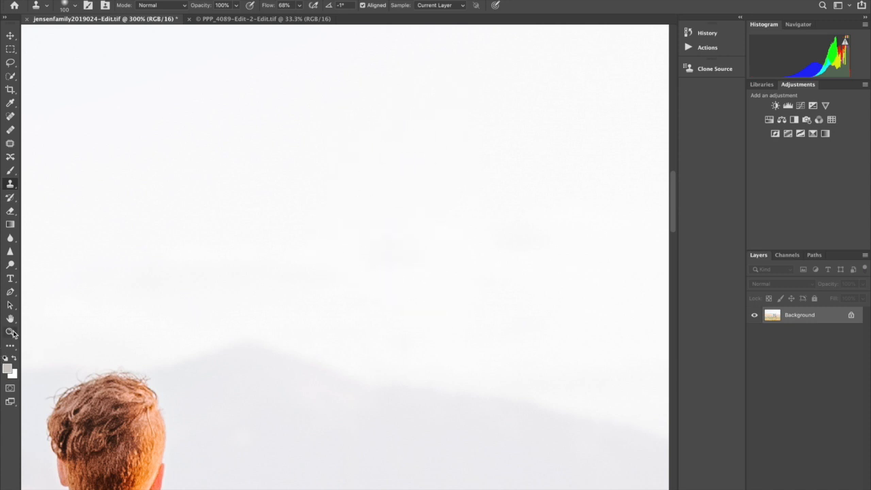
- Check the whole retouched photo of the walking couple and save it
left_click(11, 333)
left_click(320, 205)
left_click(320, 204)
left_click(320, 205)
left_click(320, 205)
scroll(320, 205, "left", 1)
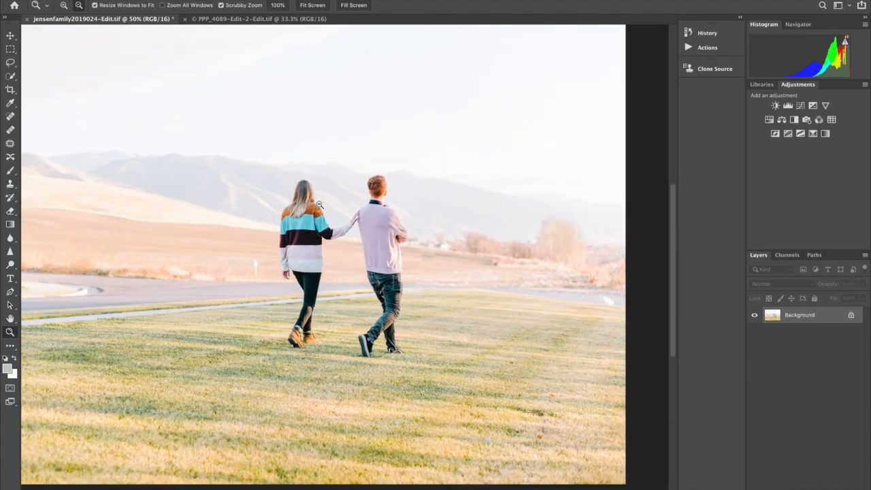
left_click(342, 255)
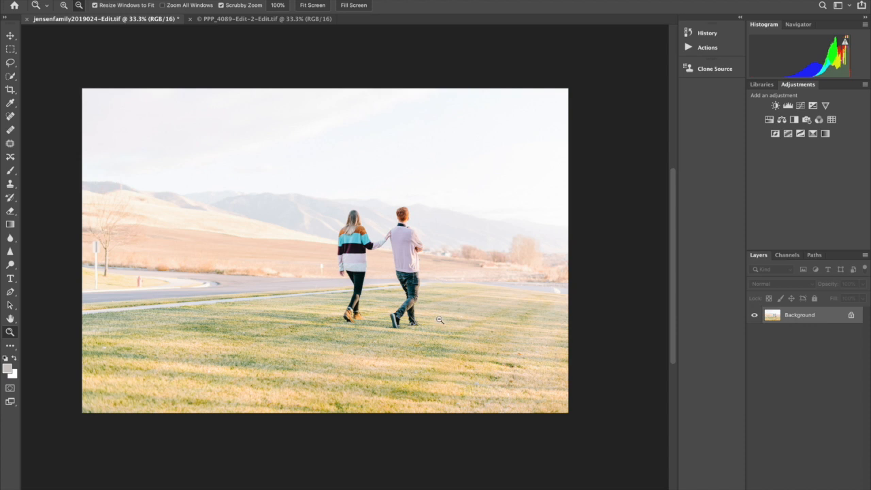
key("super+s")
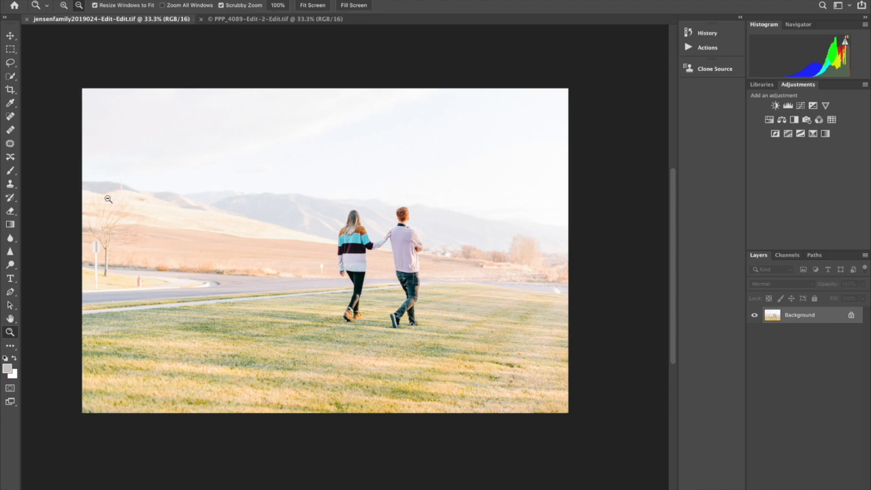
- Switch to Lightroom Classic and compare the retouched jensenfamily2019024-Edit-Edit.tif with the original jensenfamily2019024-Edit.tif
mouse_move(2, 265)
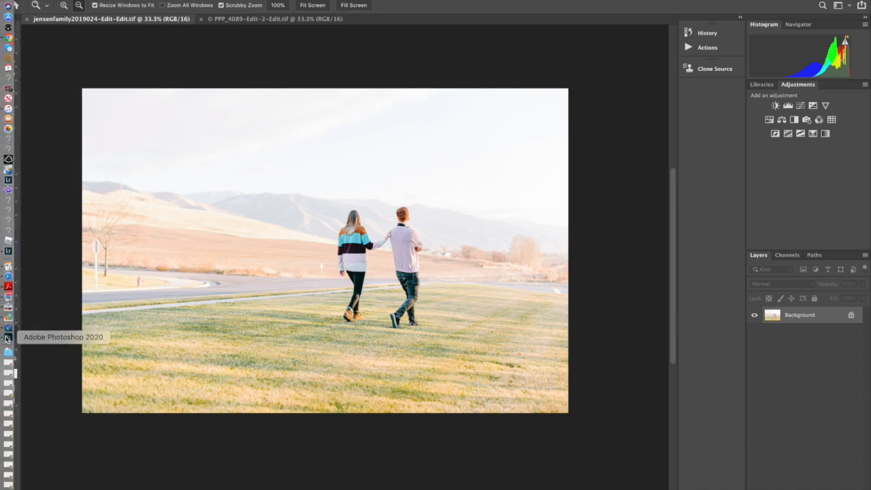
left_click(8, 251)
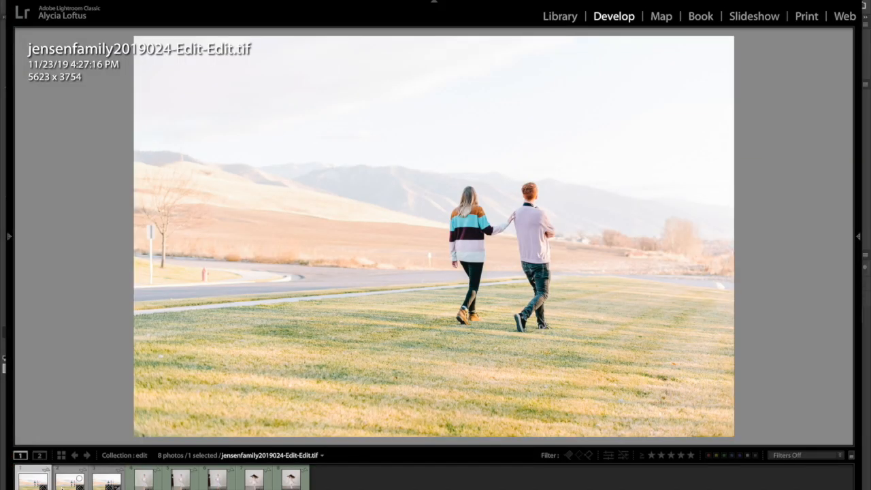
left_click(62, 489)
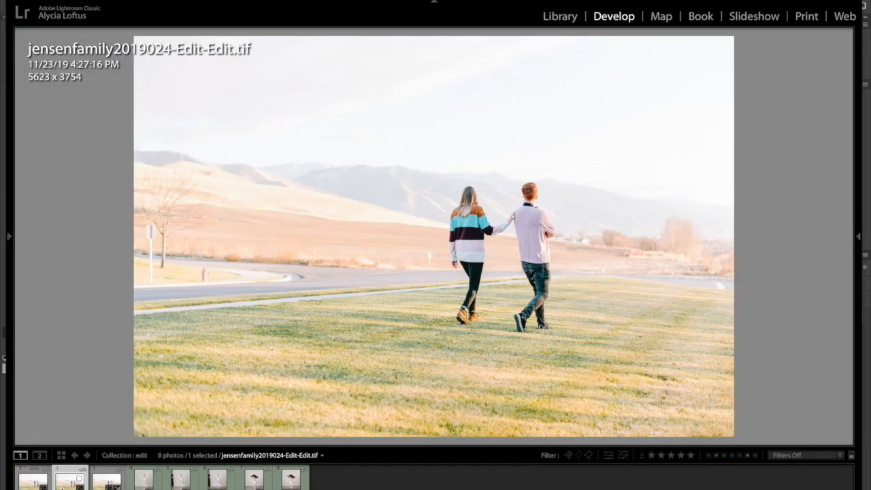
key("Left")
left_click(62, 488)
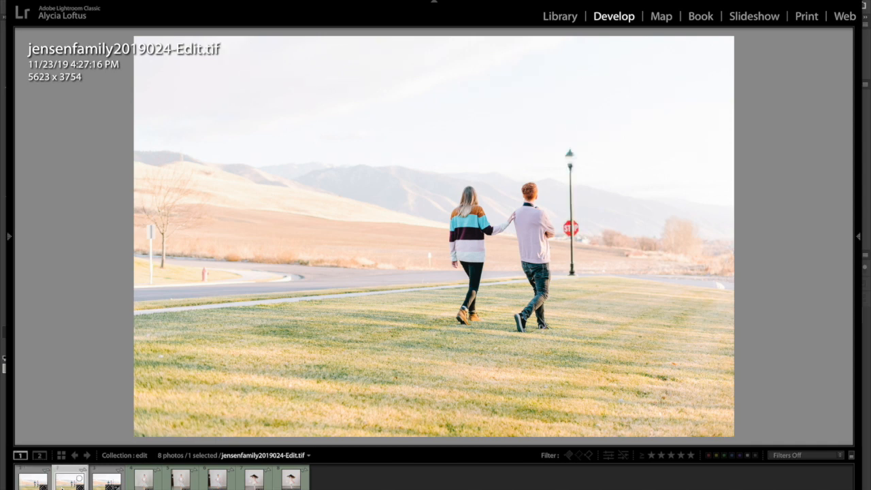
key("Left")
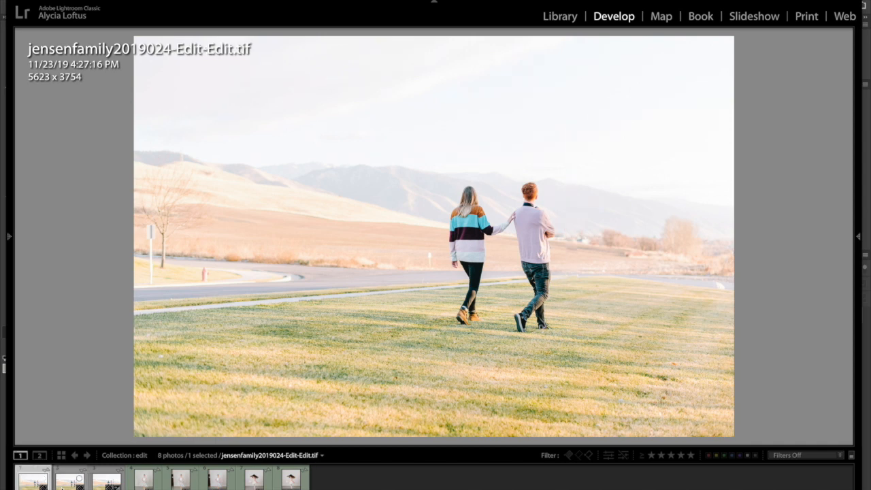
left_click(61, 487)
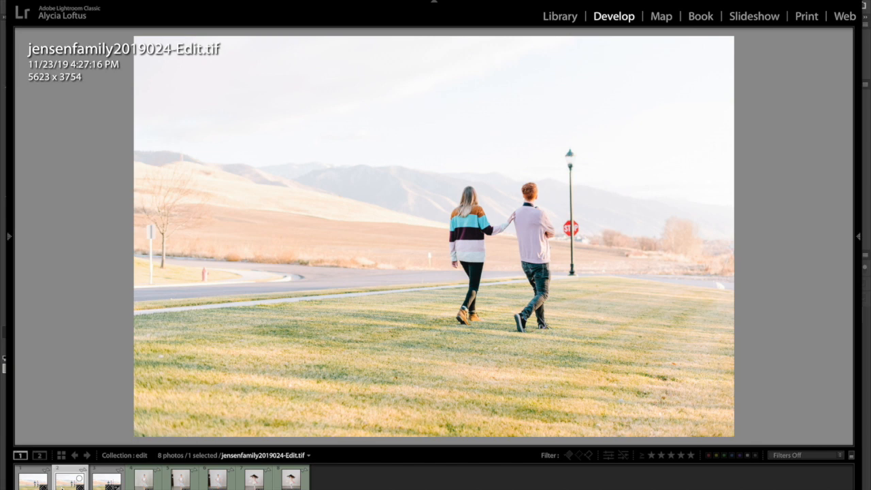
key("Left")
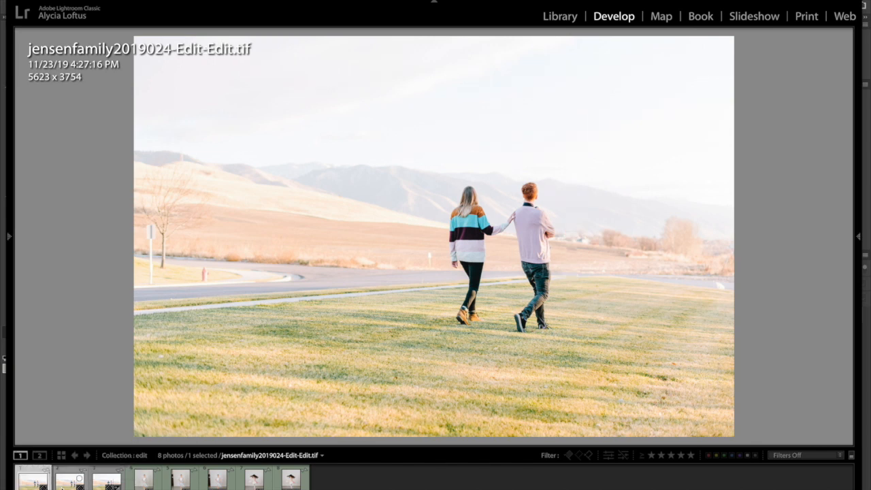